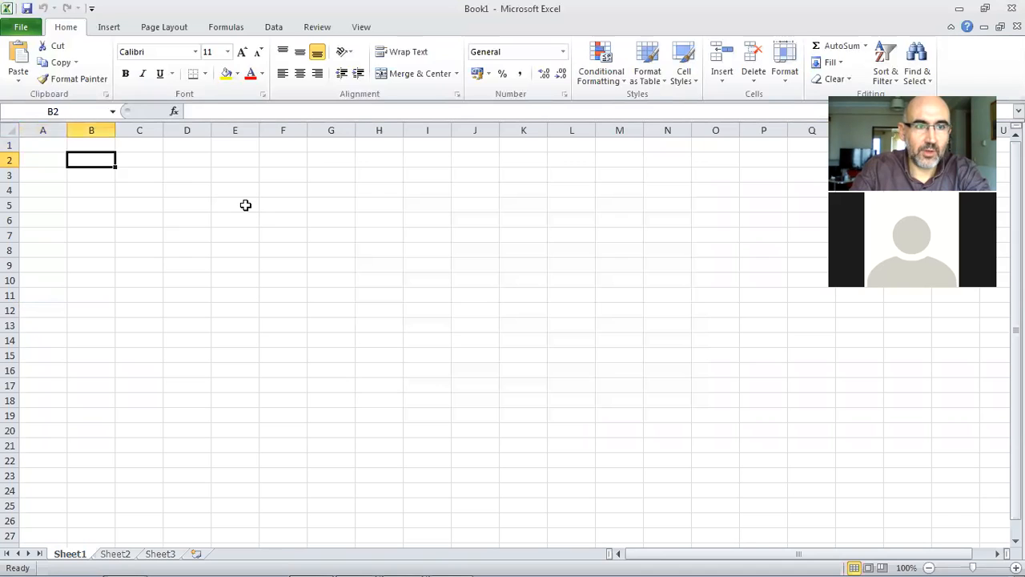
# Enter the base 6 in cell B2 and the exponent 3 in cell C2.
pyautogui.press('Right')
pyautogui.press('Left')
pyautogui.write('3')
pyautogui.press('Return')
pyautogui.press('Left')
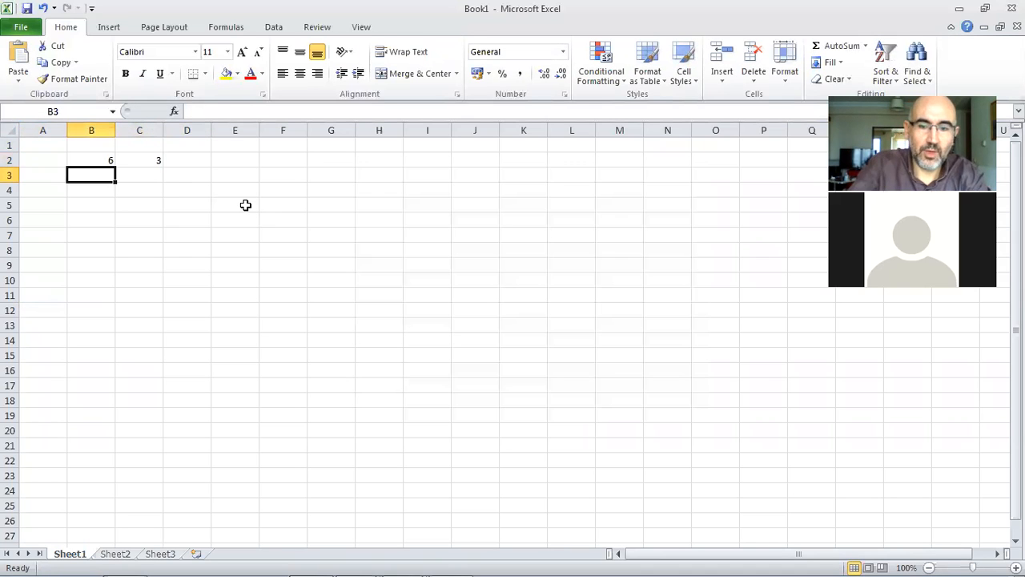
# Calculate B2 raised to the power of C2 in cell B3 with the formula =POWER(B2;C2).
pyautogui.write('=power(')
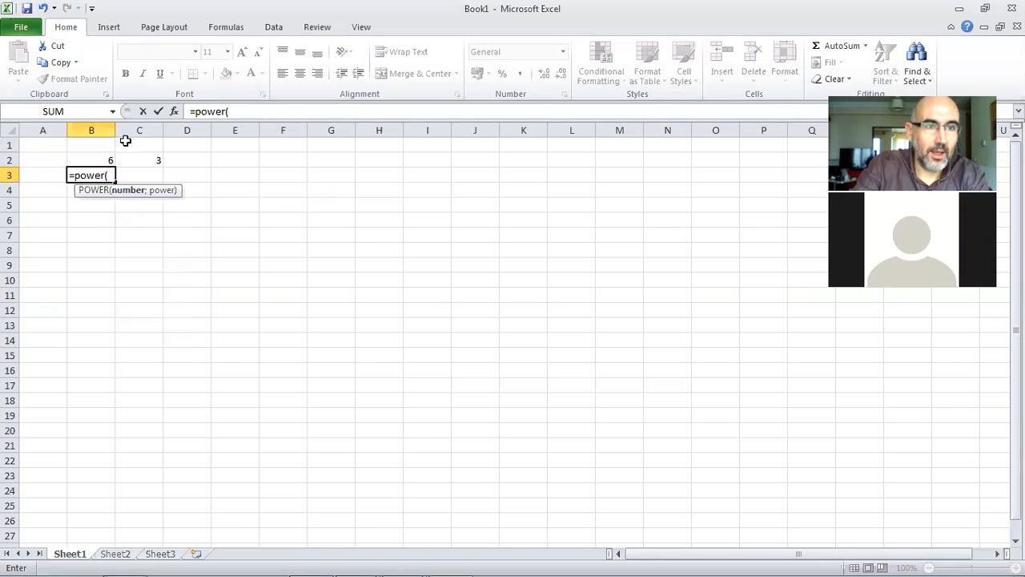
pyautogui.click(104, 157)
pyautogui.write(';')
pyautogui.click(137, 156)
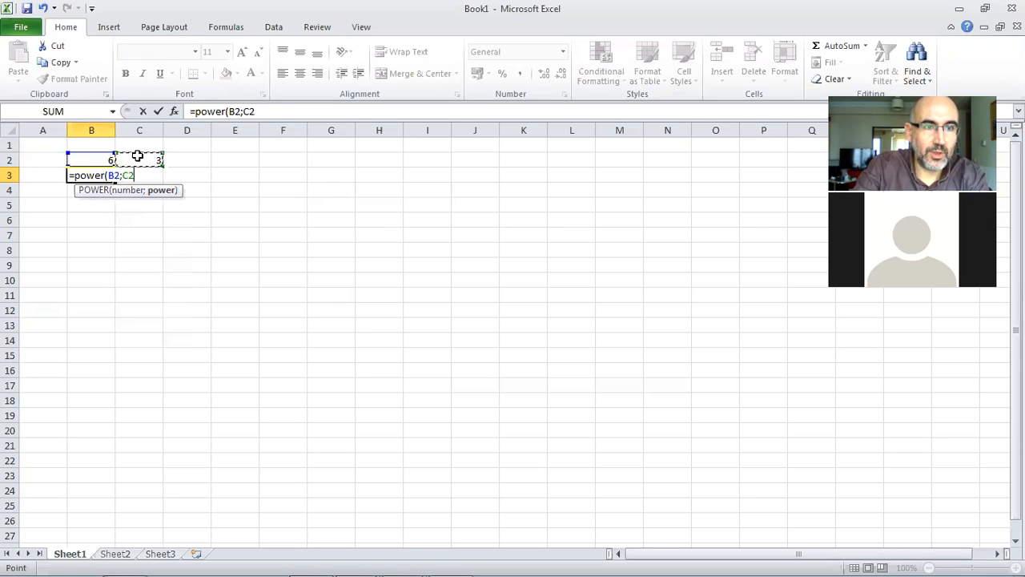
pyautogui.write(')')
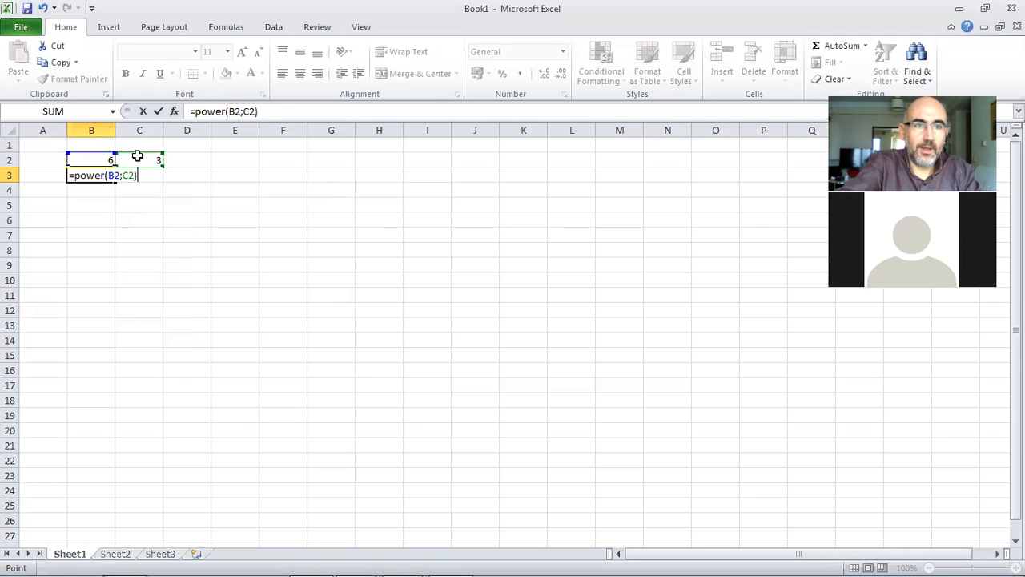
pyautogui.press('Return')
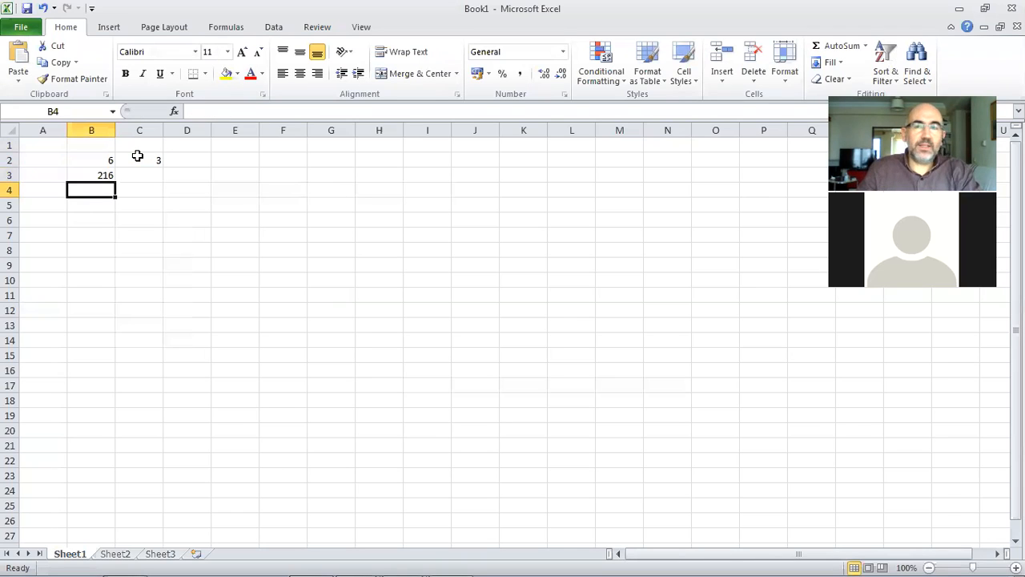
pyautogui.click(103, 174)
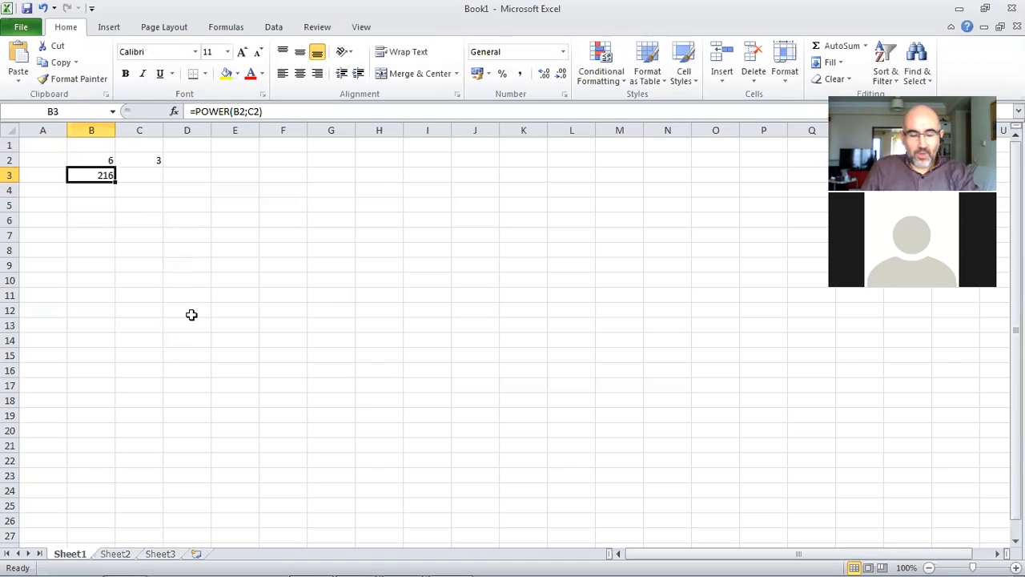
# Calculate the factorial of 5 in cell B5 with the formula =FACT(5).
pyautogui.click(101, 204)
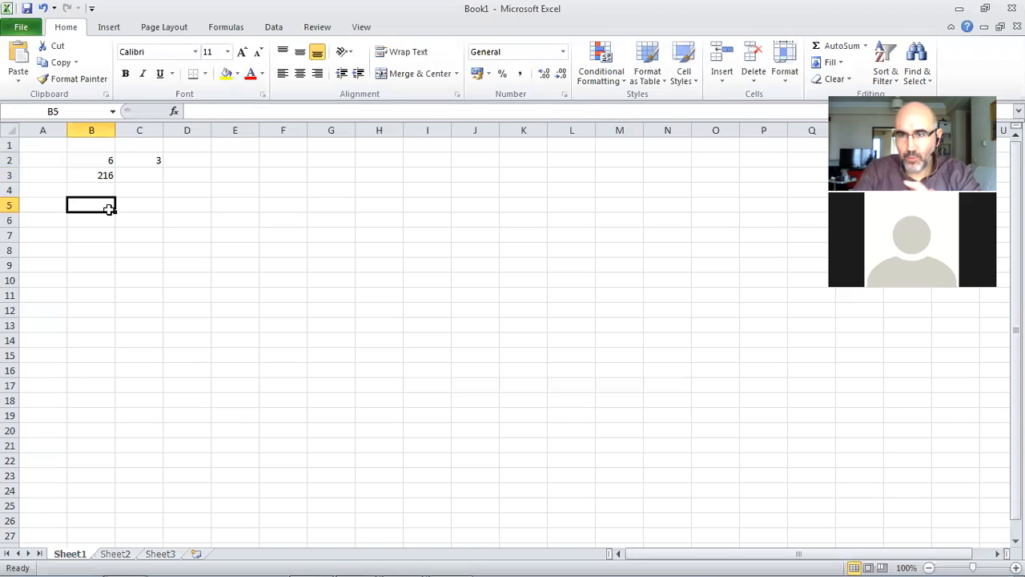
pyautogui.write('=')
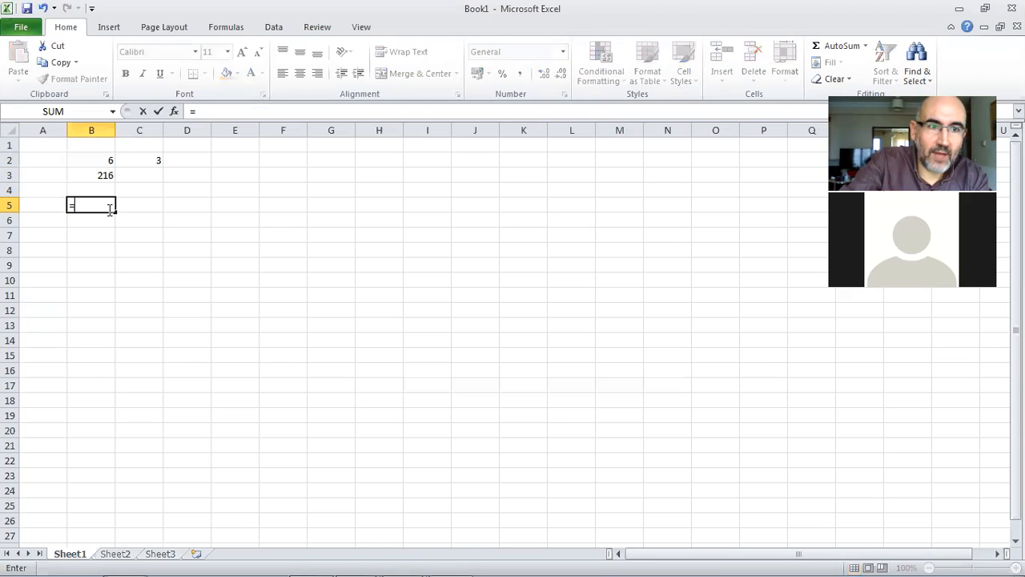
pyautogui.write('fa')
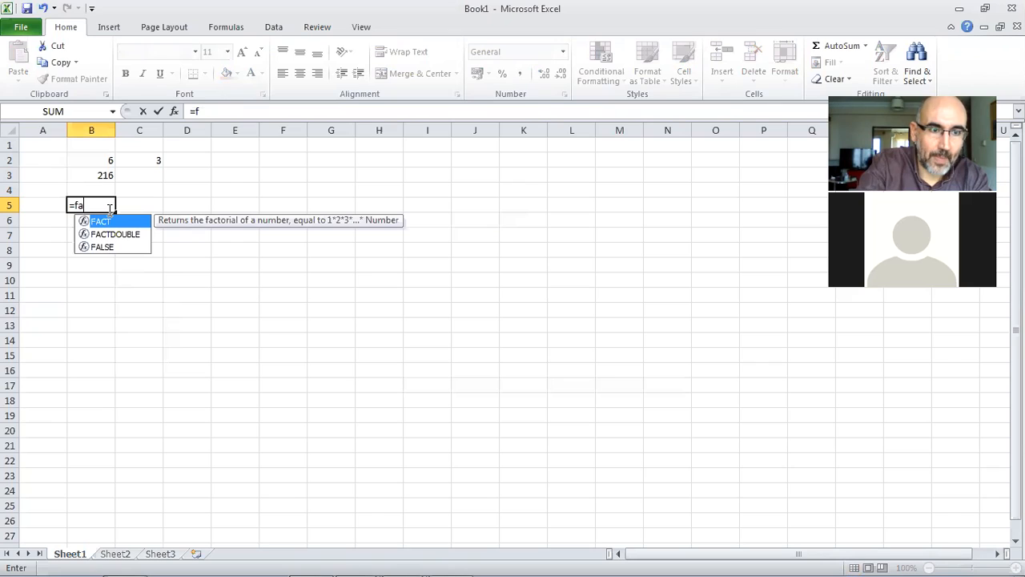
pyautogui.write('ct')
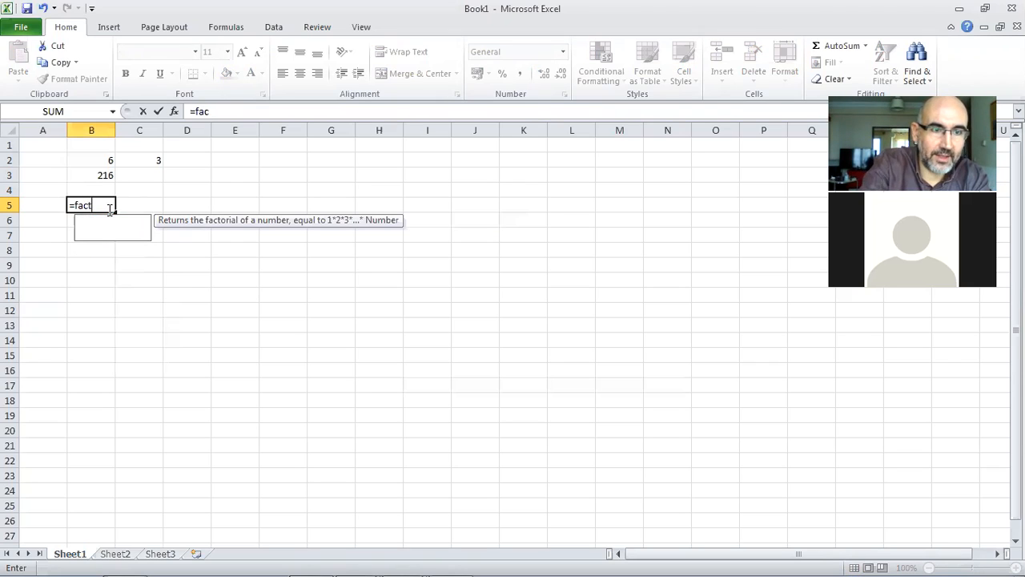
pyautogui.write('(')
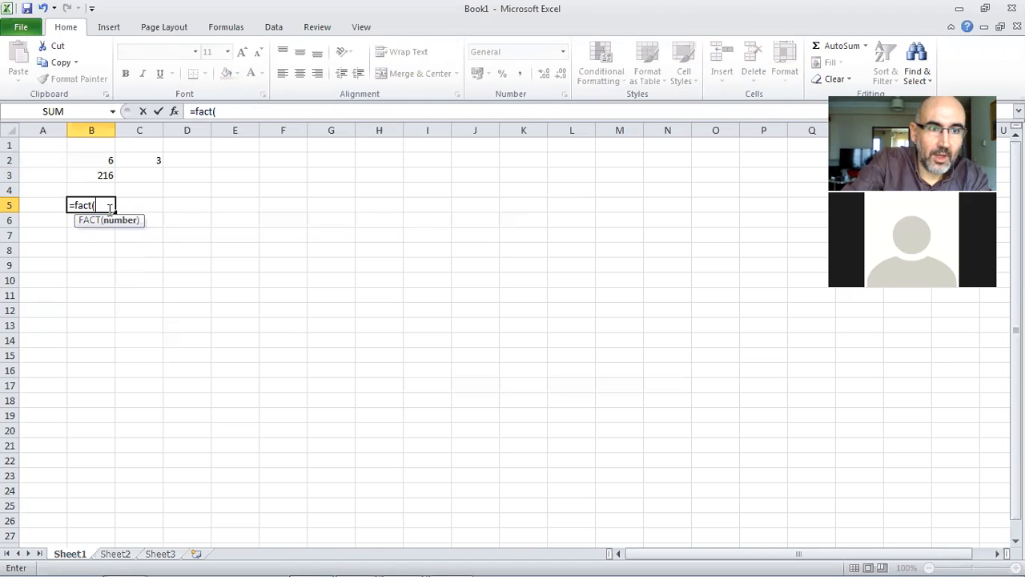
pyautogui.write('5)')
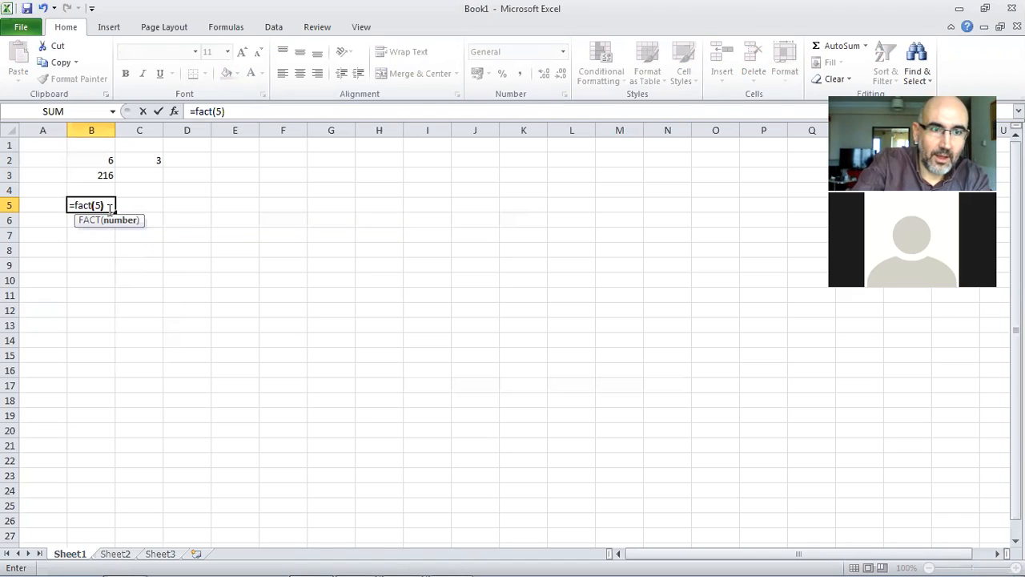
pyautogui.press('Return')
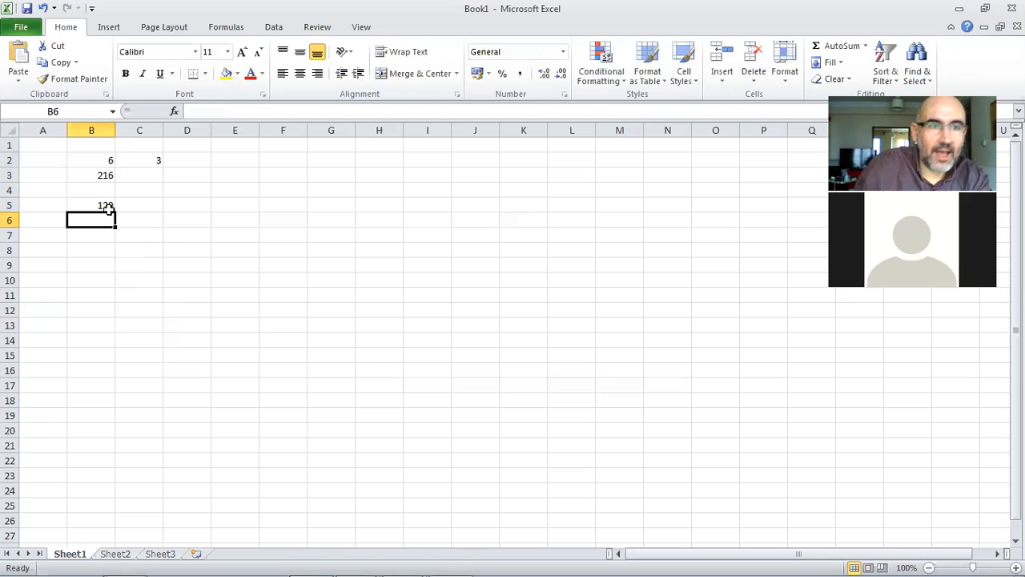
# Verify the factorial with the manual product =5*4*3*2*1 in cell D5.
pyautogui.click(181, 205)
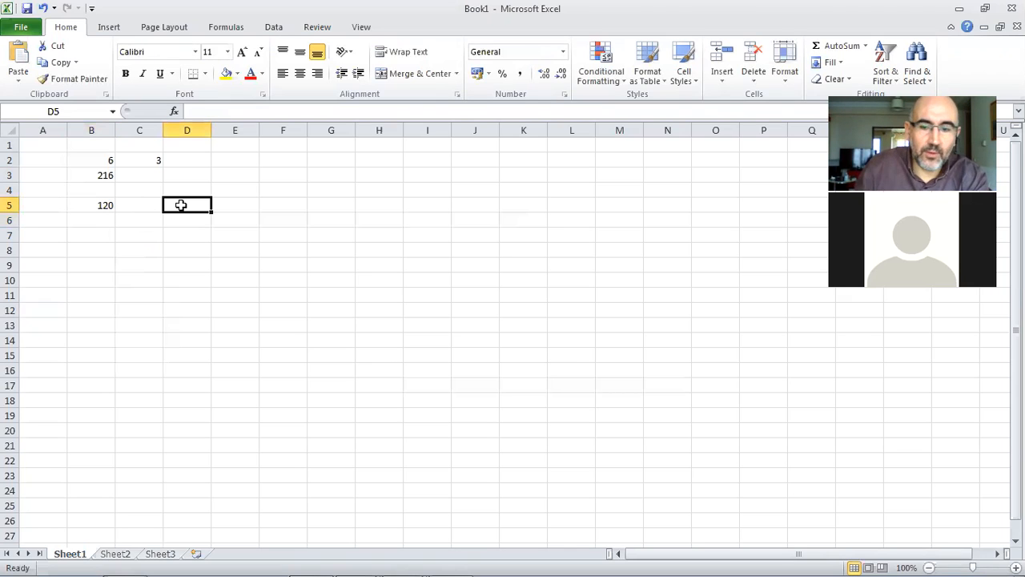
pyautogui.write('=5*4*3*2*1')
pyautogui.press('Return')
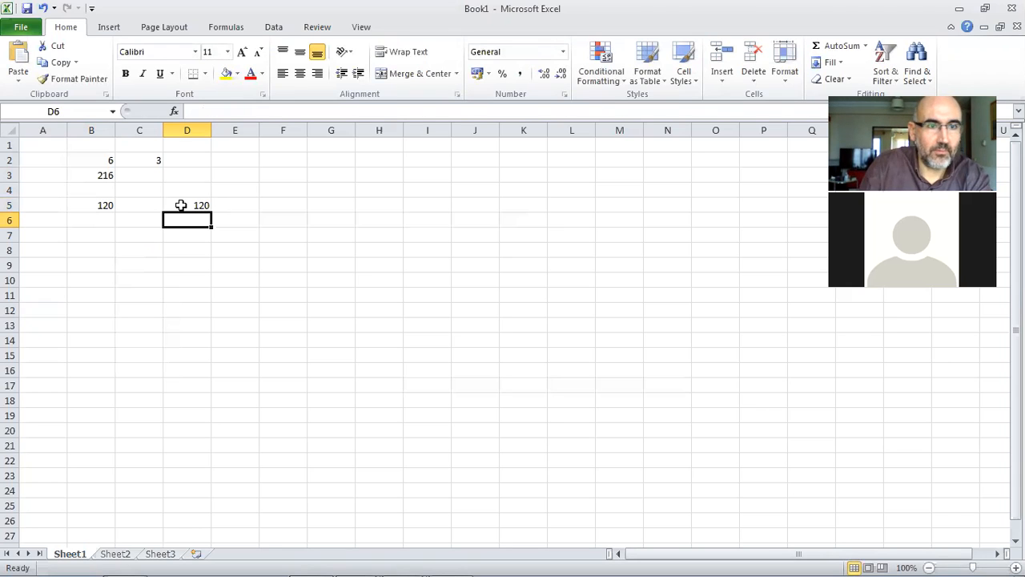
# Start a new formula in cell B6, directly below the factorial formula.
pyautogui.click(94, 219)
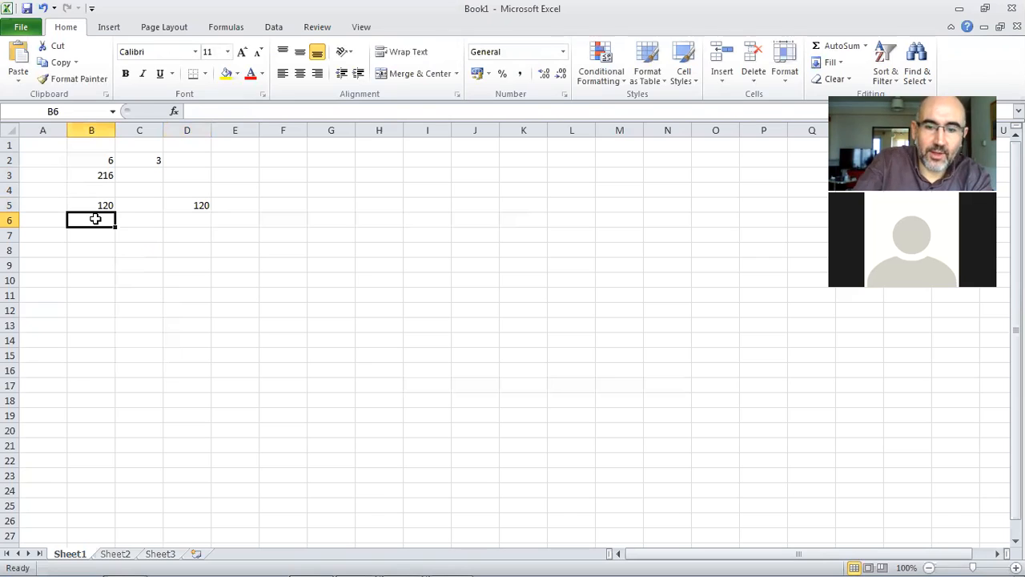
pyautogui.write('=')
pyautogui.write('dolar')
pyautogui.press('BackSpace')
pyautogui.press('BackSpace')
pyautogui.press('BackSpace')
pyautogui.press('BackSpace')
pyautogui.press('BackSpace')
# Complete the formula in cell B6 as =FACTDOUBLE(5) to calculate the double factorial of 5.
pyautogui.write('fac')
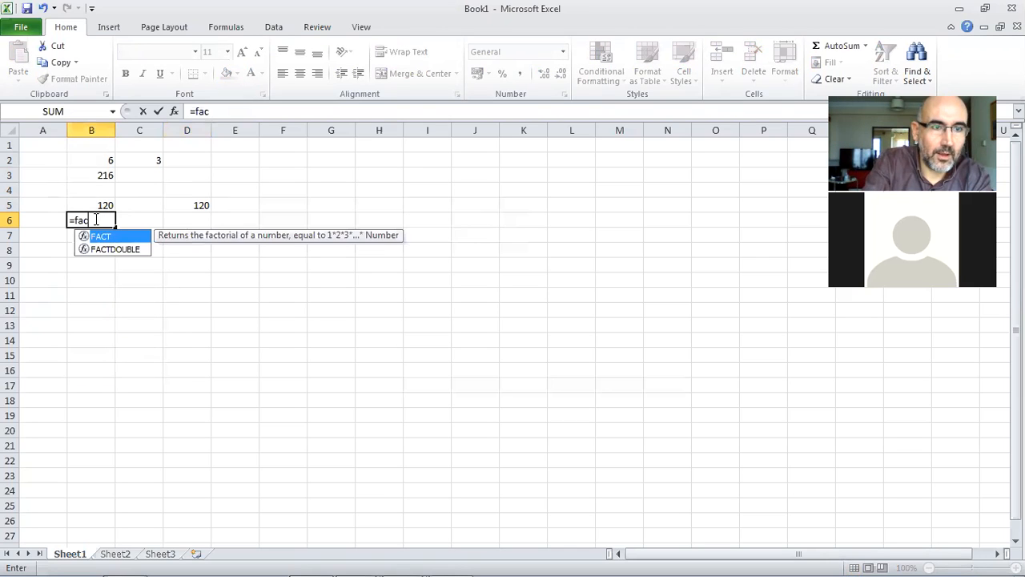
pyautogui.doubleClick(119, 248)
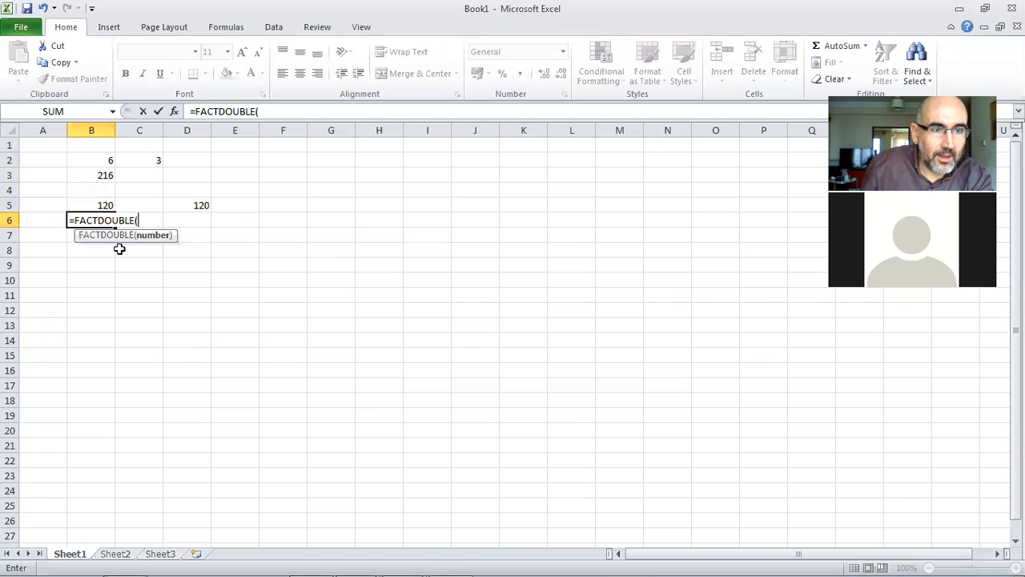
pyautogui.write('5)')
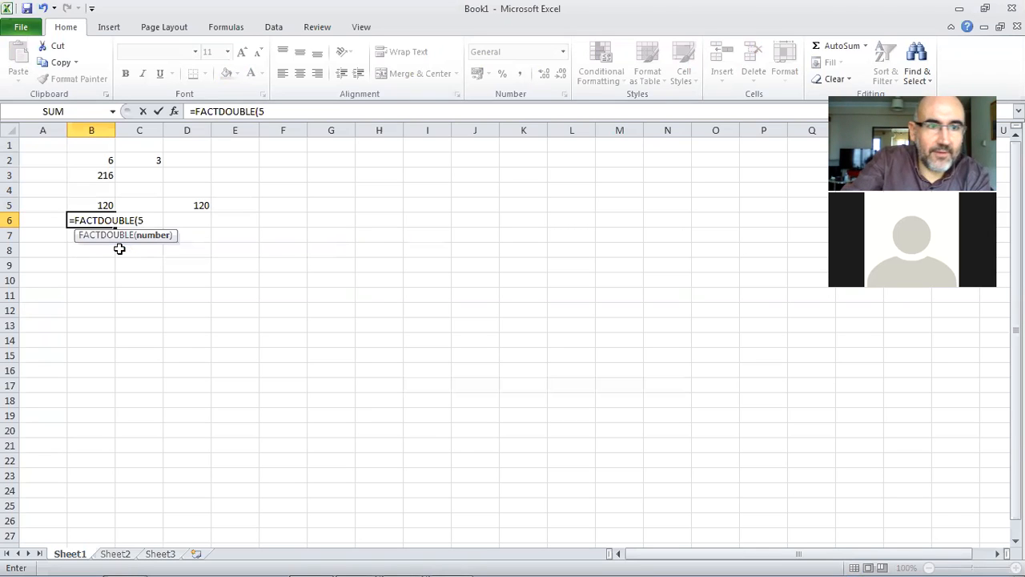
pyautogui.press('Return')
# Verify the double factorial with the manual product =5*3*1 in cell D6.
pyautogui.press('Up')
pyautogui.press('Right')
pyautogui.press('Right')
pyautogui.write('=5')
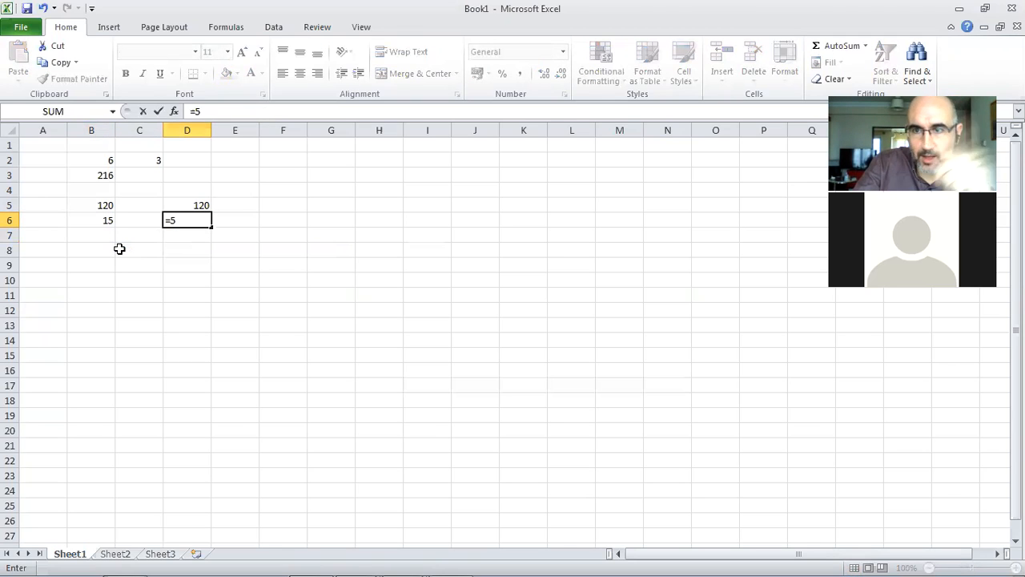
pyautogui.write('*3')
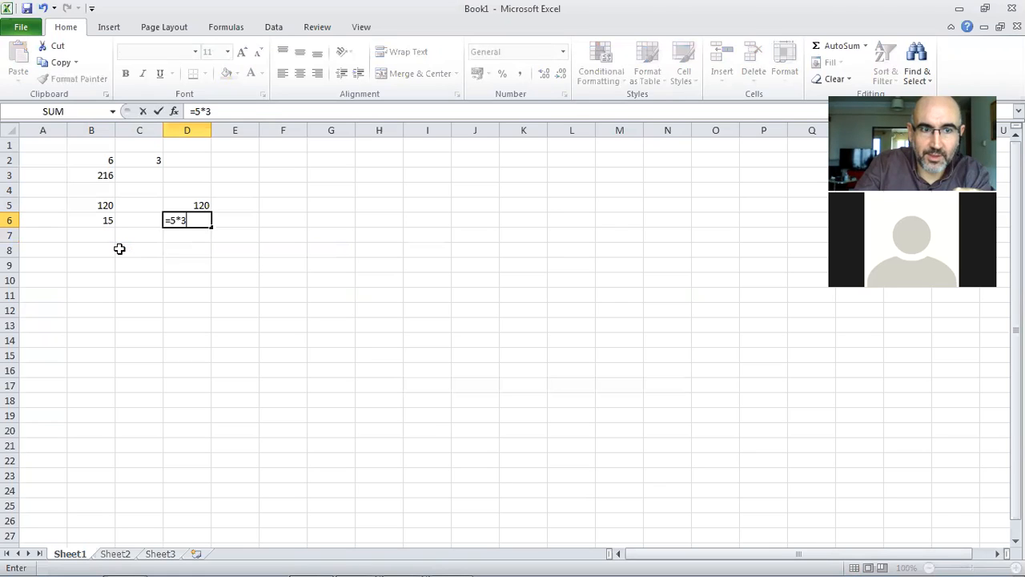
pyautogui.write('*1')
pyautogui.press('Return')
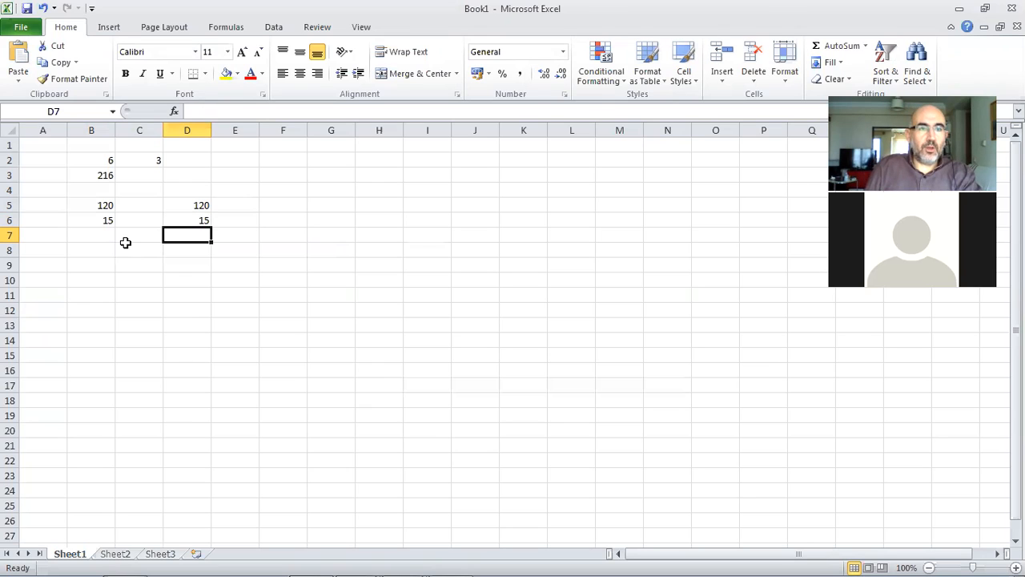
pyautogui.click(105, 206)
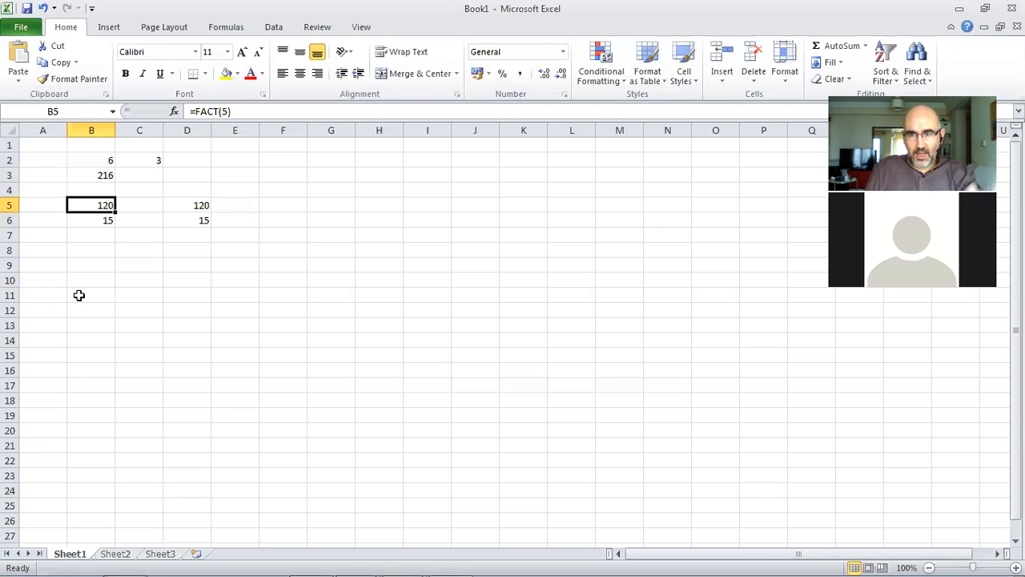
# Calculate the permutations of 3 objects chosen from 5 in cell B8 with =PERMUT(5;3).
pyautogui.click(99, 248)
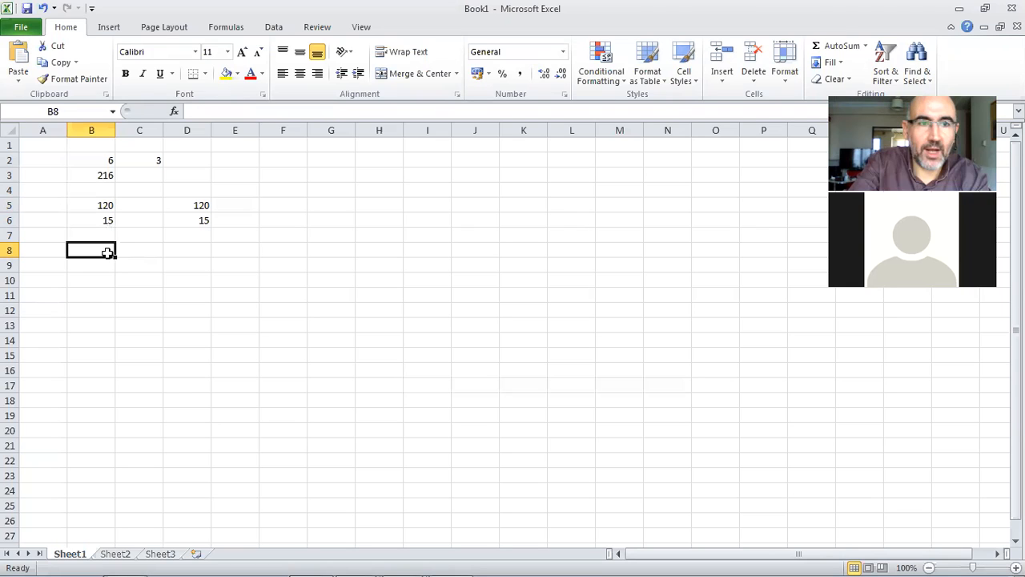
pyautogui.write('=pe')
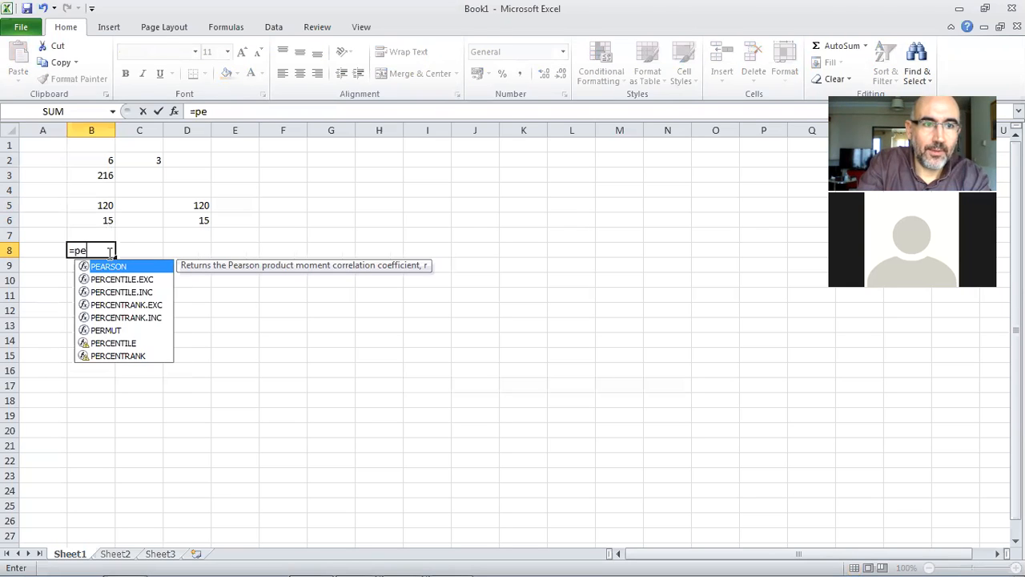
pyautogui.write('rmu')
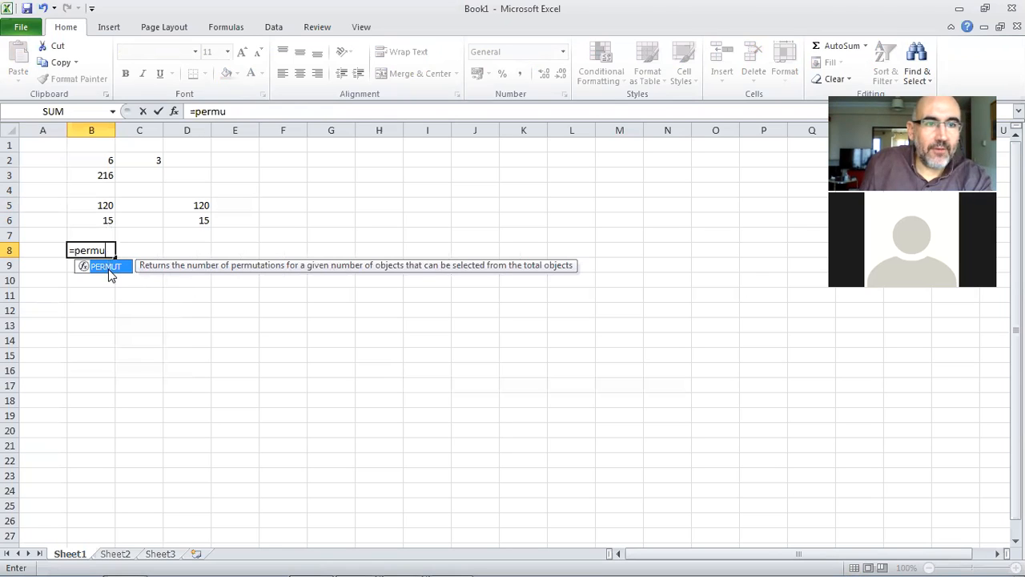
pyautogui.doubleClick(110, 271)
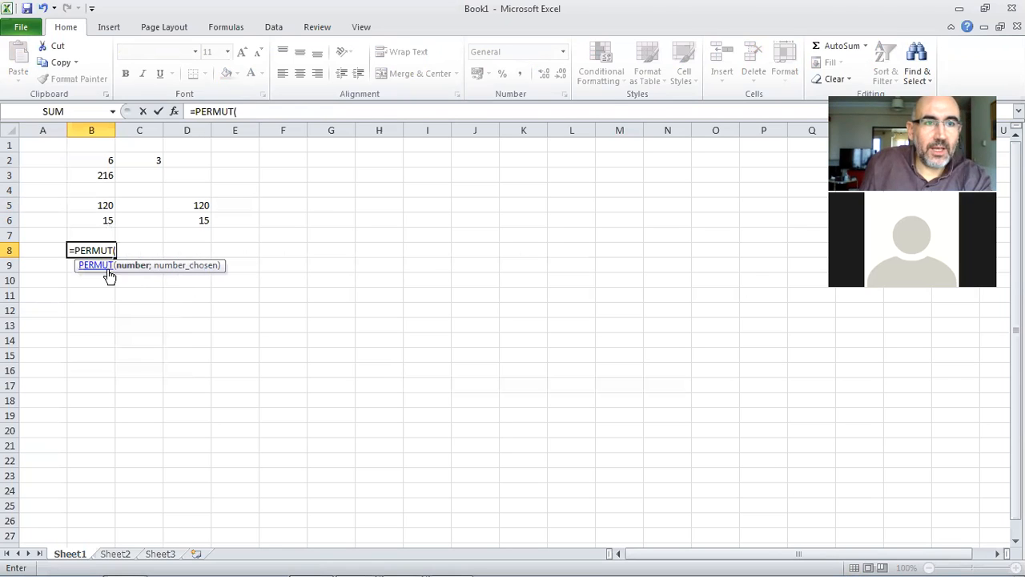
pyautogui.click(258, 116)
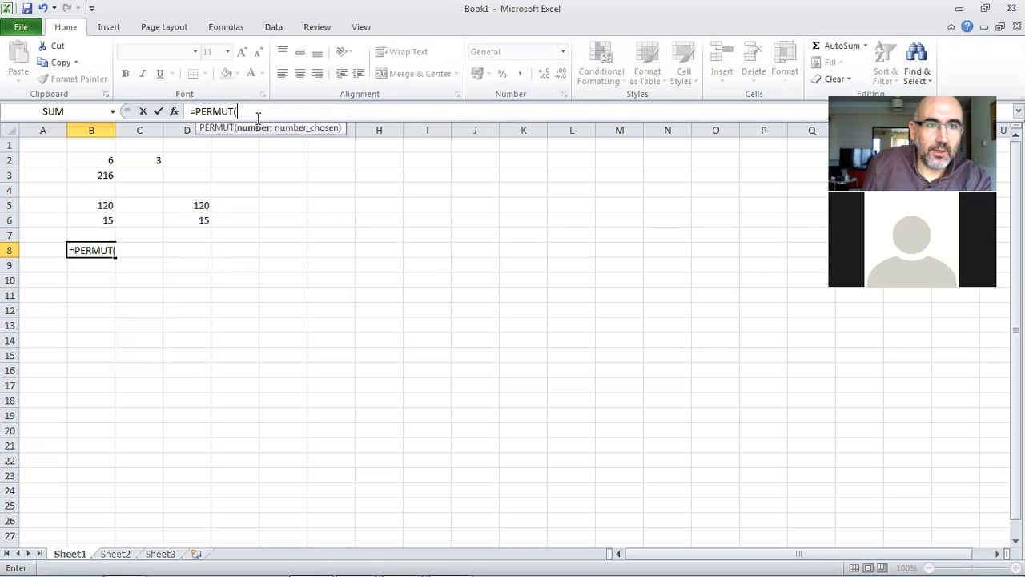
pyautogui.write('5')
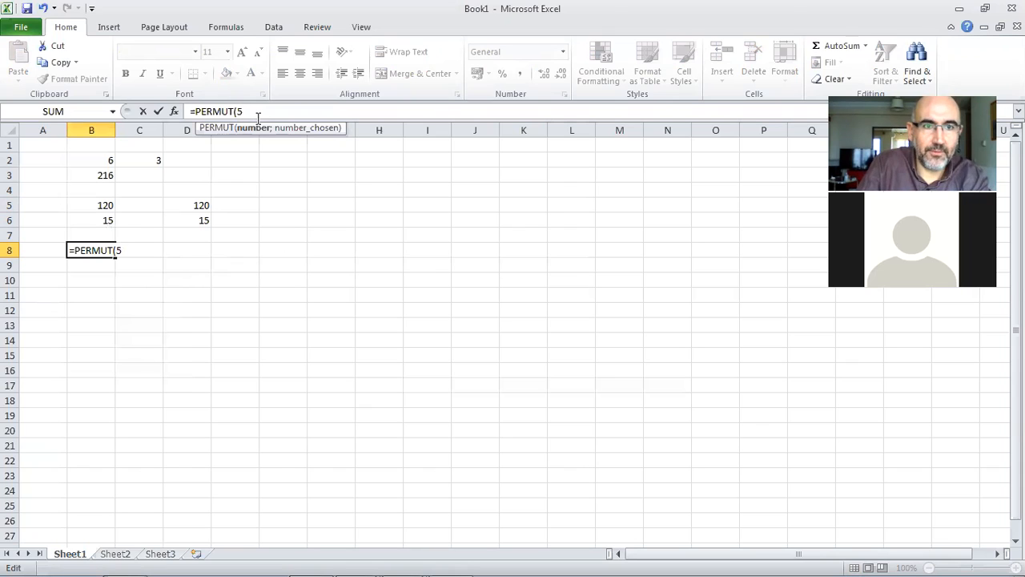
pyautogui.write(';')
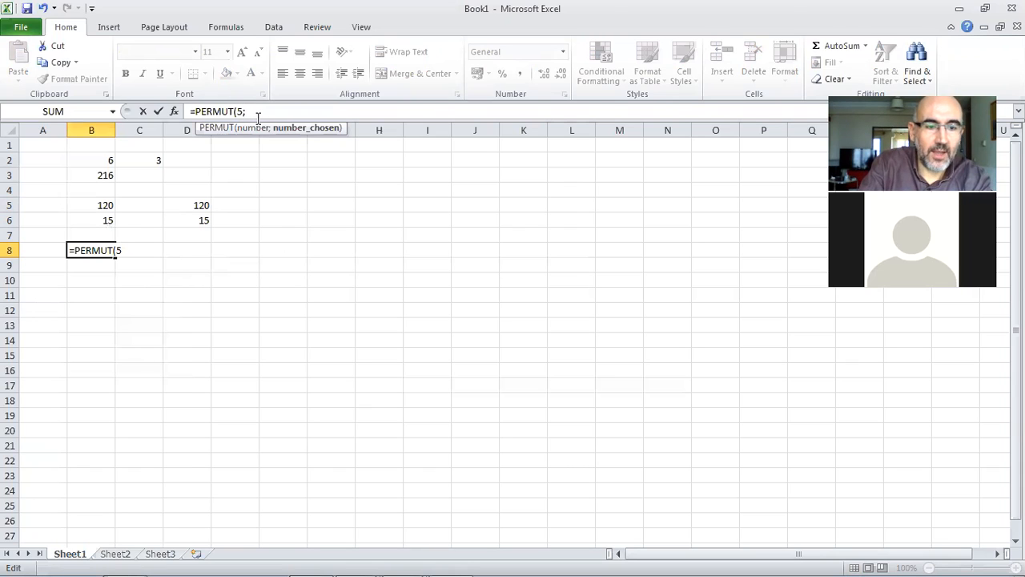
pyautogui.write('3')
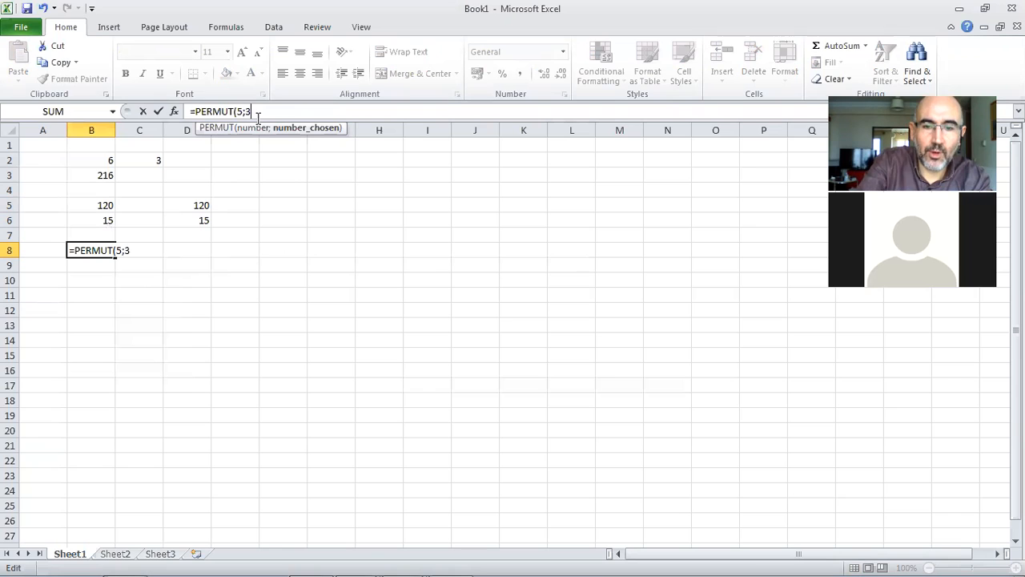
pyautogui.write(')')
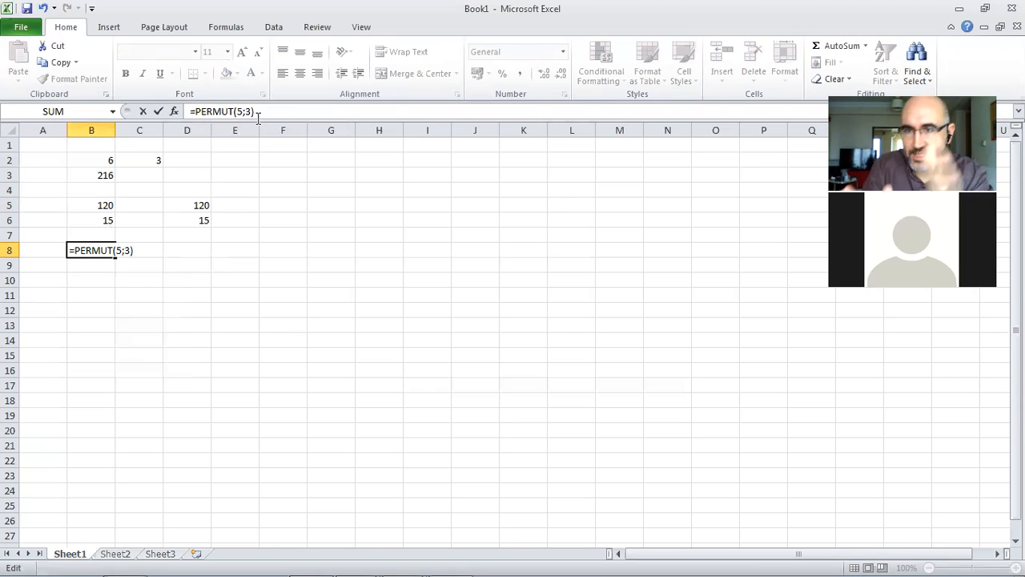
pyautogui.press('Return')
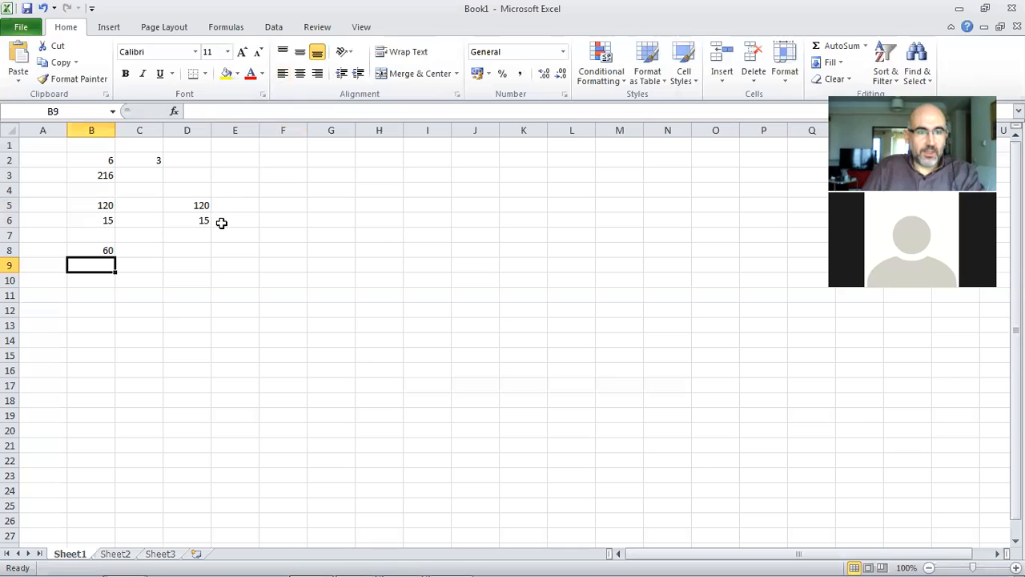
# Verify the permutation result with the manual product =5*4*3 in cell D8.
pyautogui.click(190, 251)
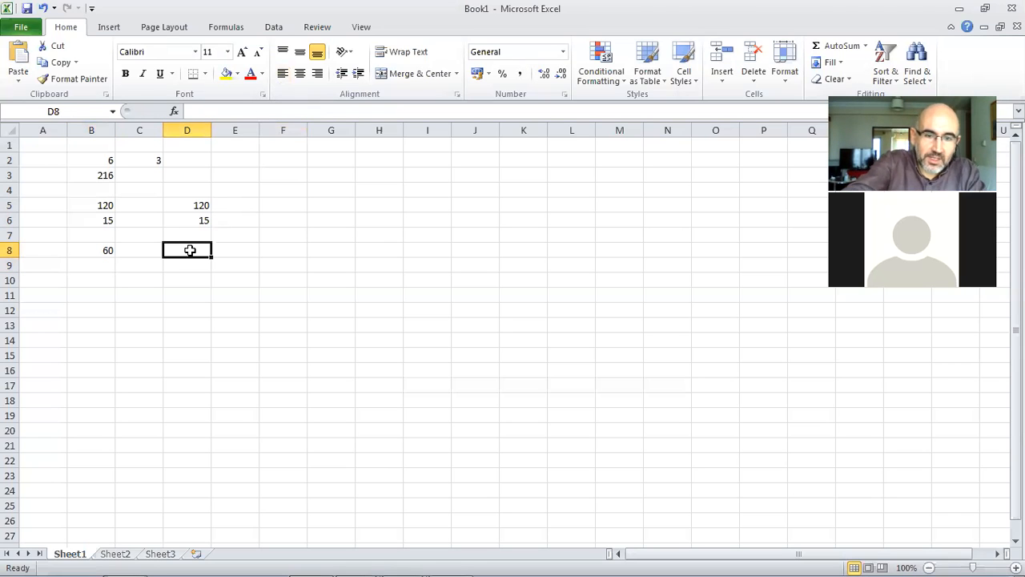
pyautogui.write('=5*4')
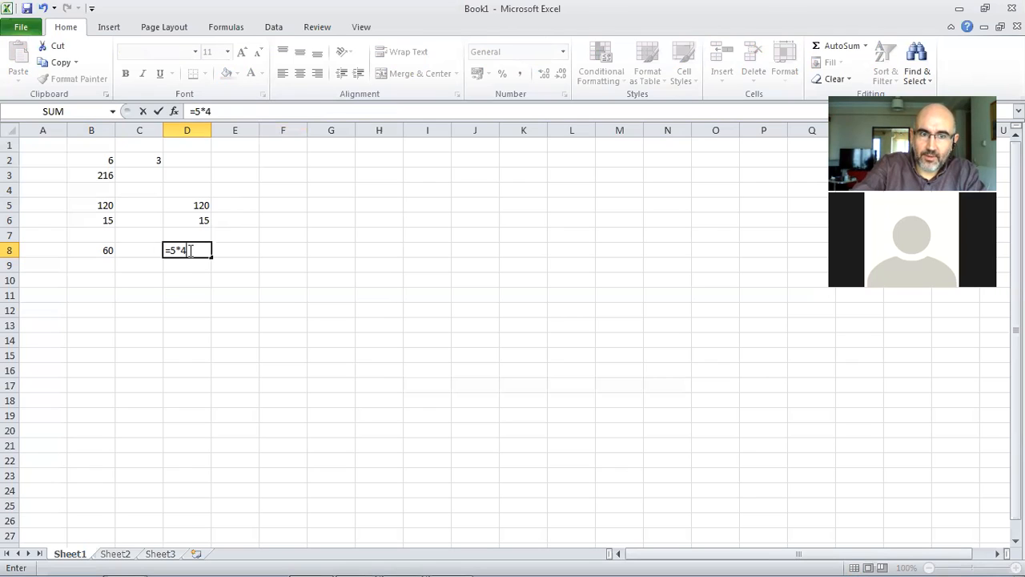
pyautogui.write('*3')
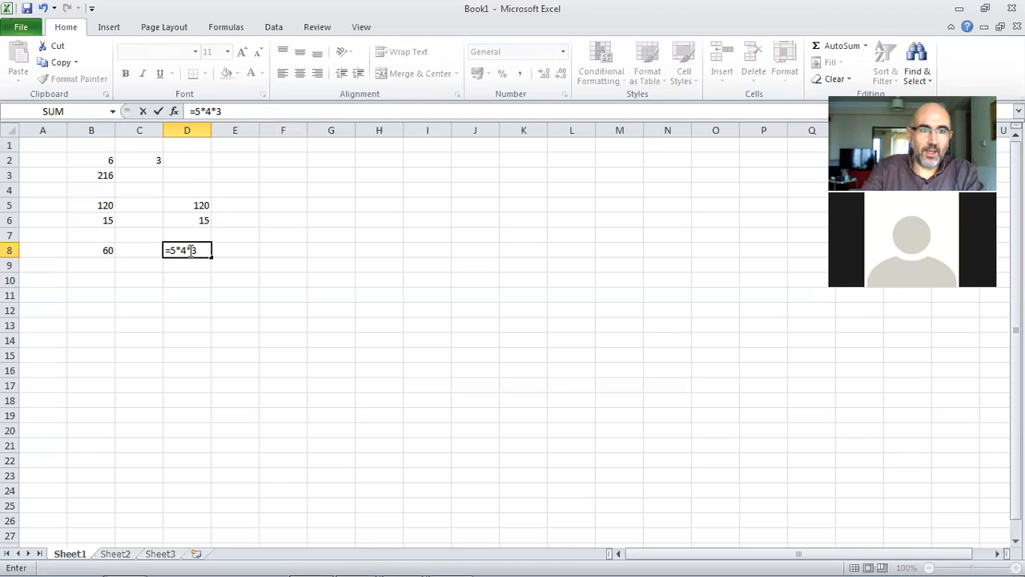
pyautogui.press('Return')
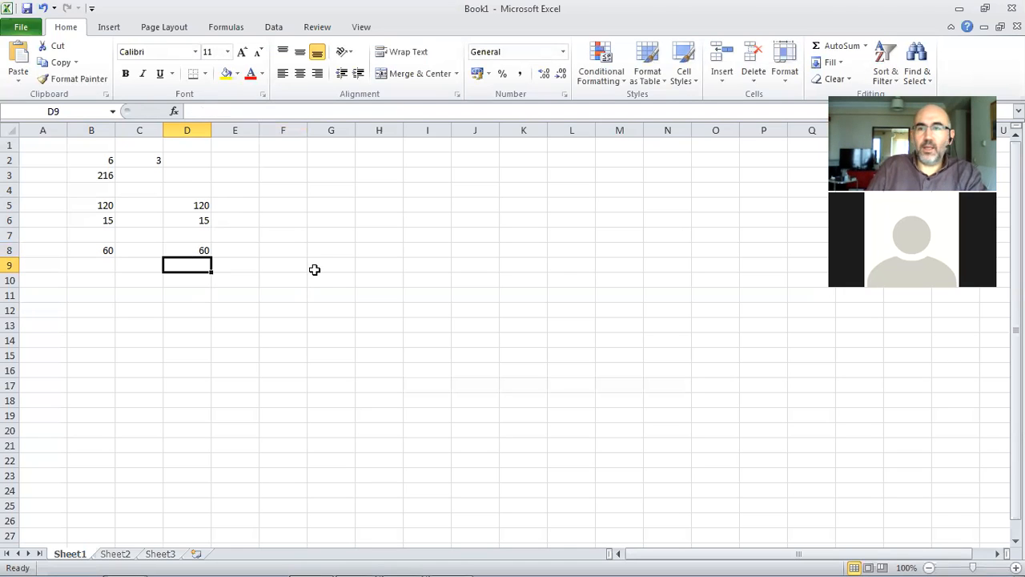
# Review the PERMUT, FACT, FACTDOUBLE and POWER formulas in cells B8, B5, B6 and B3.
pyautogui.click(98, 246)
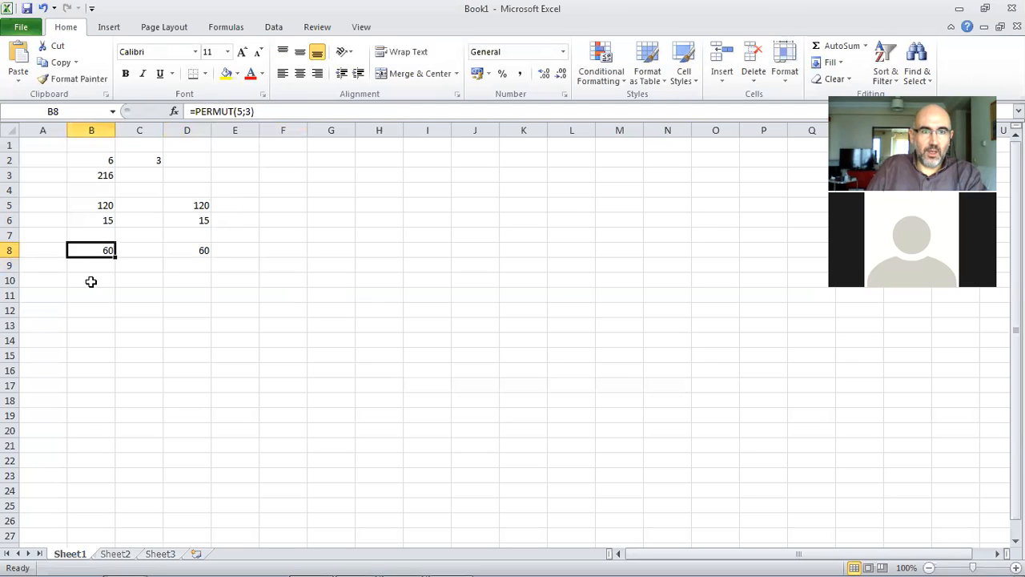
pyautogui.click(99, 207)
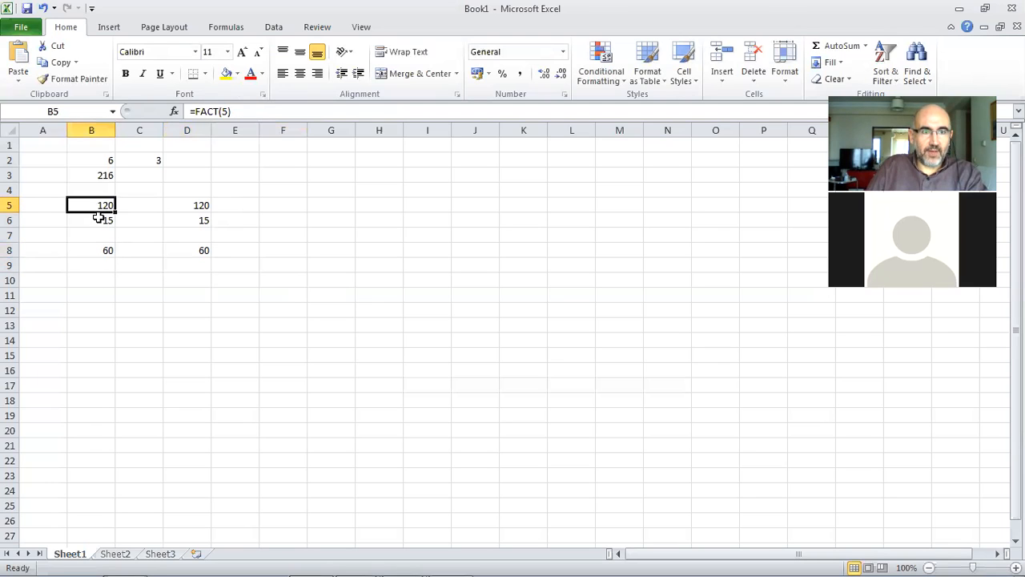
pyautogui.click(97, 218)
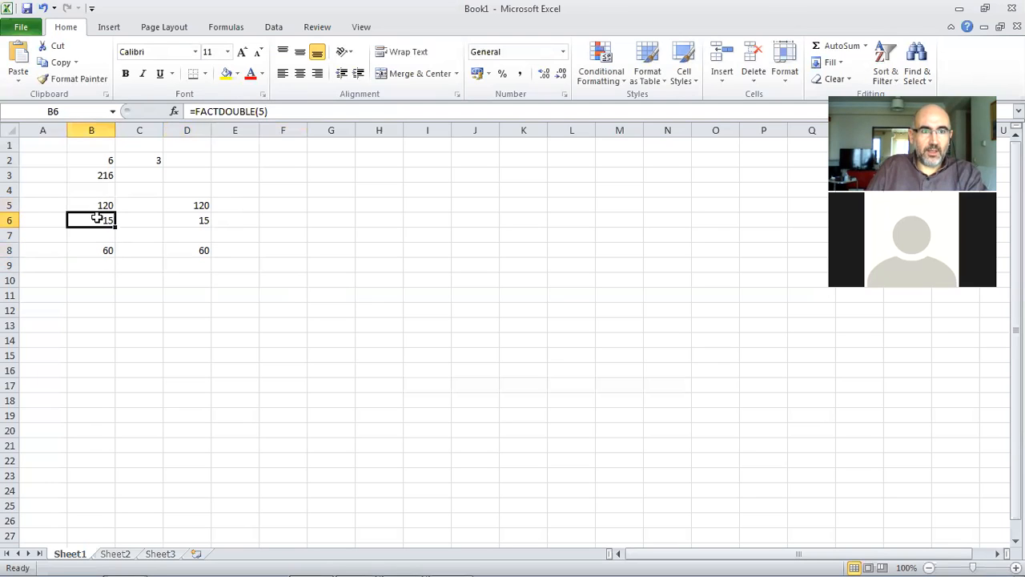
pyautogui.click(94, 172)
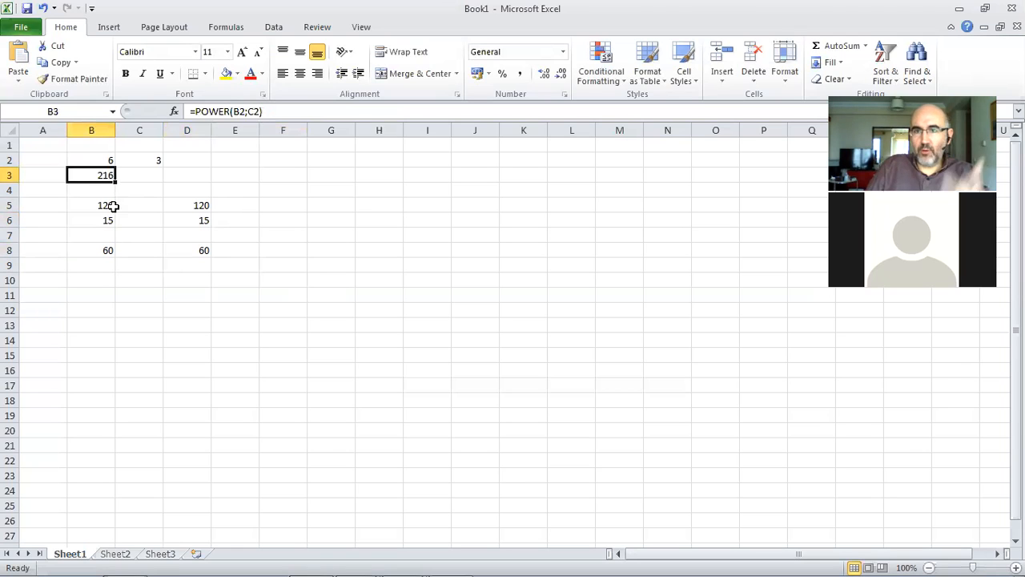
# Calculate the combinations of 3 objects chosen from 5 in cell B10 with =COMBIN(5;3).
pyautogui.click(102, 279)
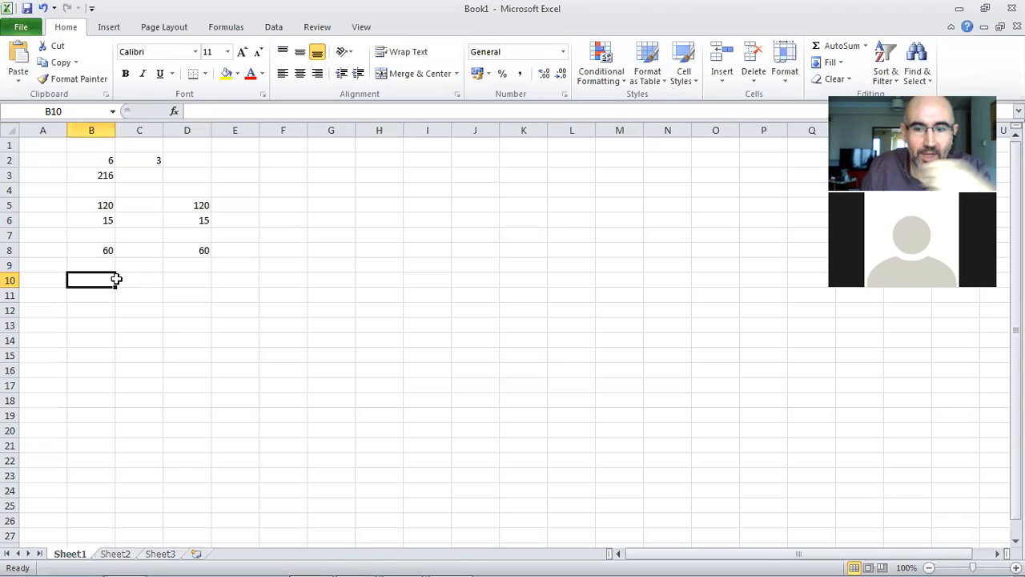
pyautogui.write('=cm')
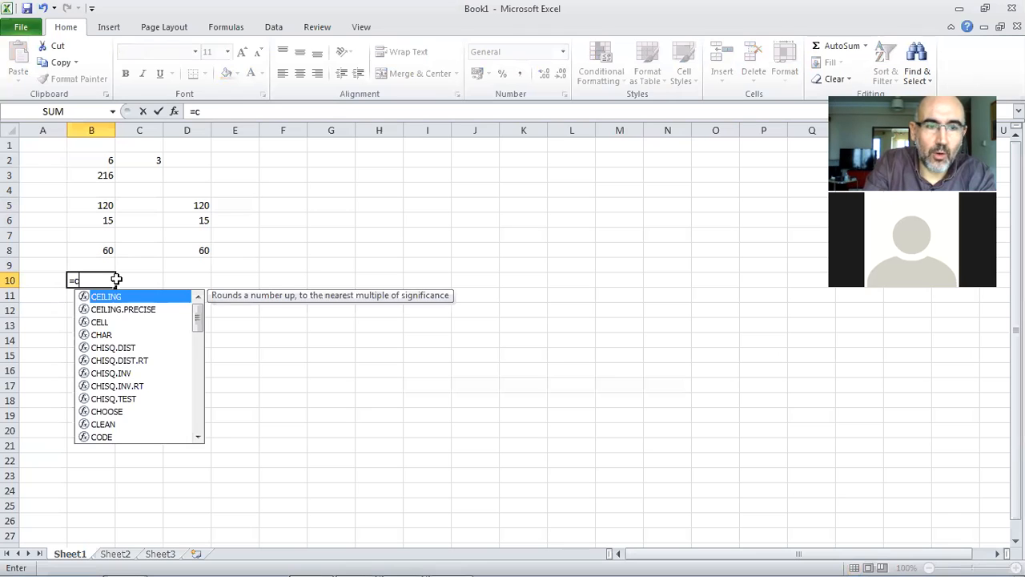
pyautogui.press('BackSpace')
pyautogui.write('om')
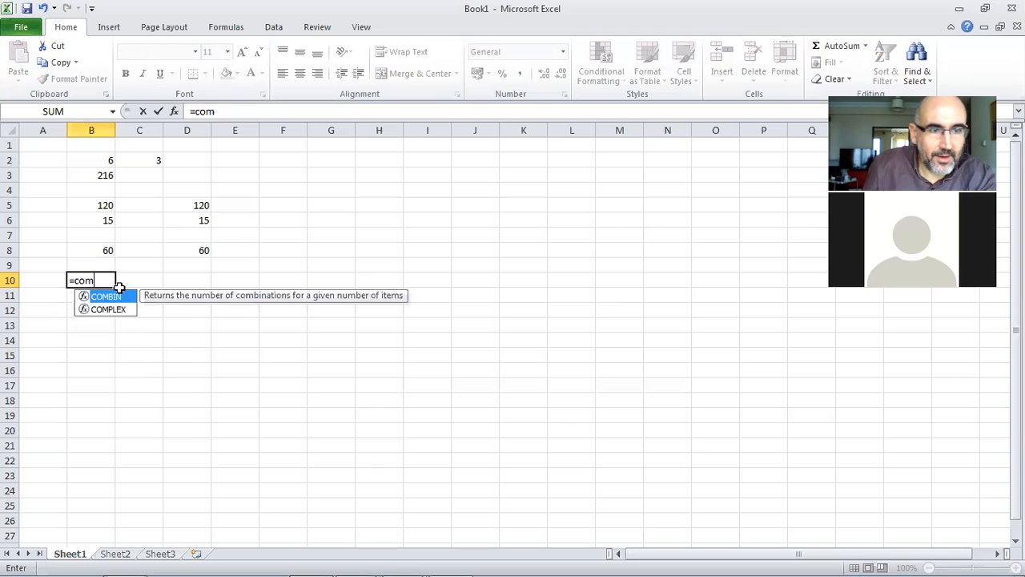
pyautogui.doubleClick(120, 295)
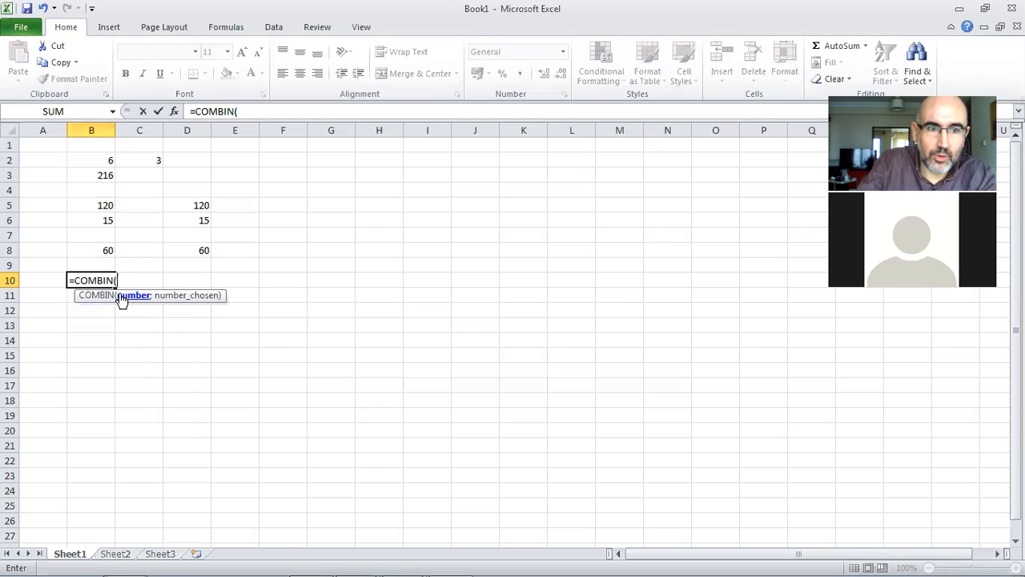
pyautogui.write('5;')
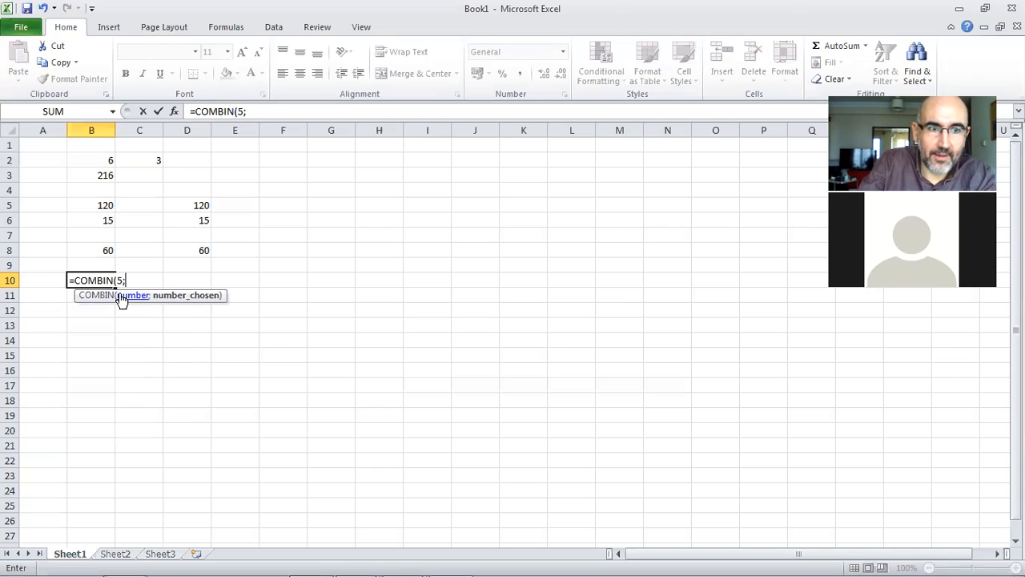
pyautogui.write('3)')
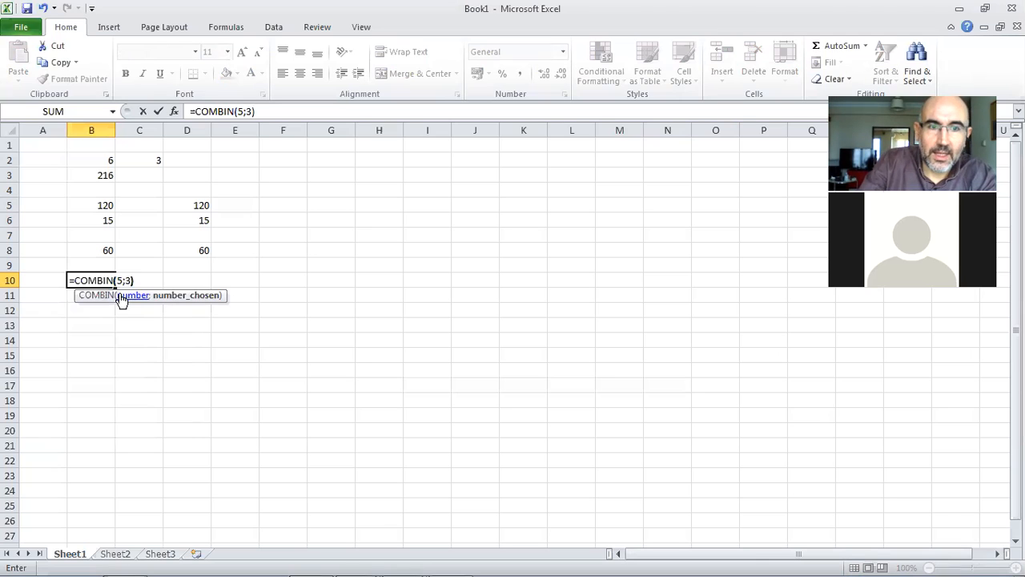
pyautogui.press('Return')
pyautogui.click(101, 279)
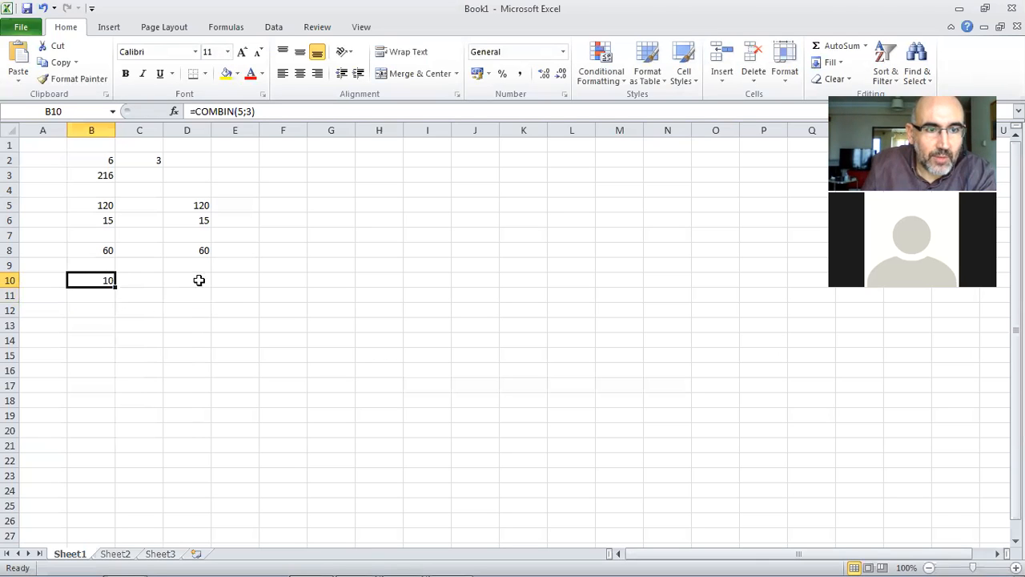
# Verify the combination result in cell D10 with the manual formula =5*4*3/(3*2*1).
pyautogui.click(189, 279)
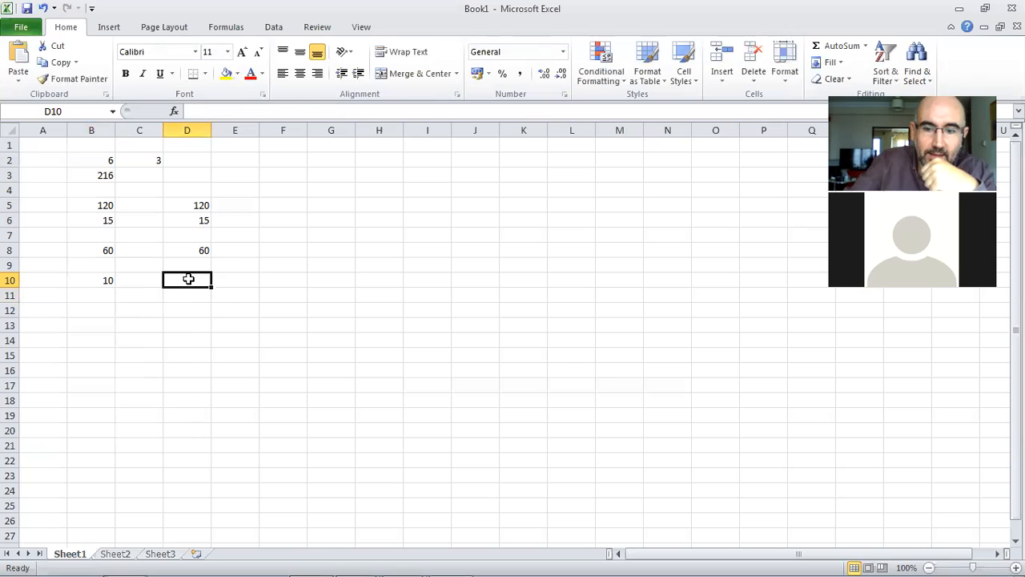
pyautogui.write('=5')
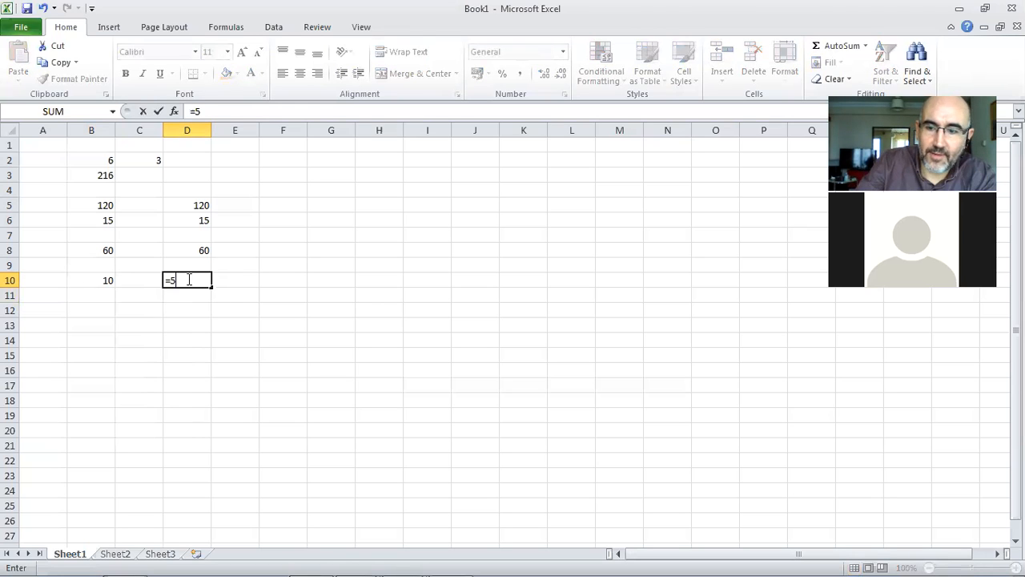
pyautogui.write('*4*3')
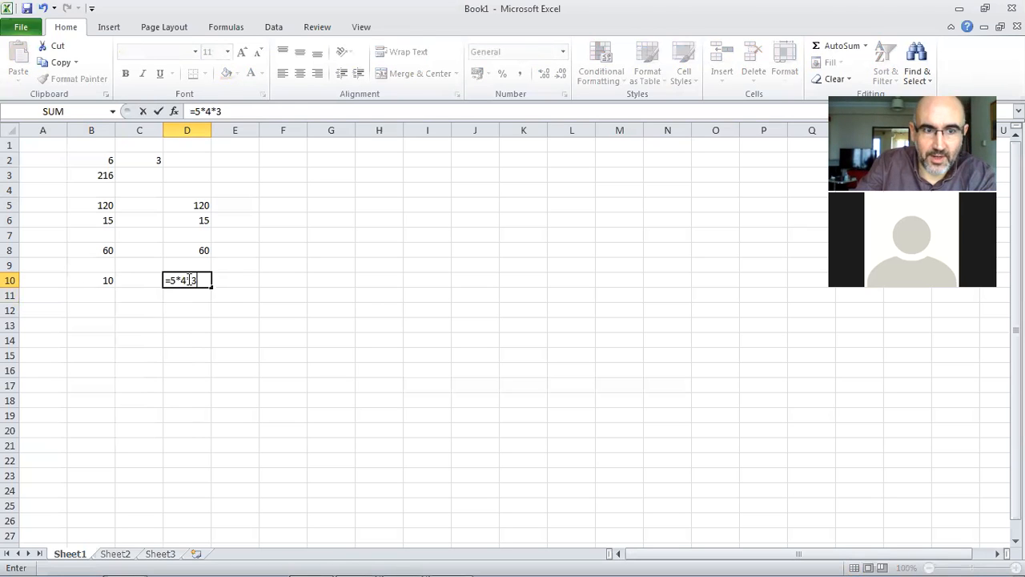
pyautogui.write('/')
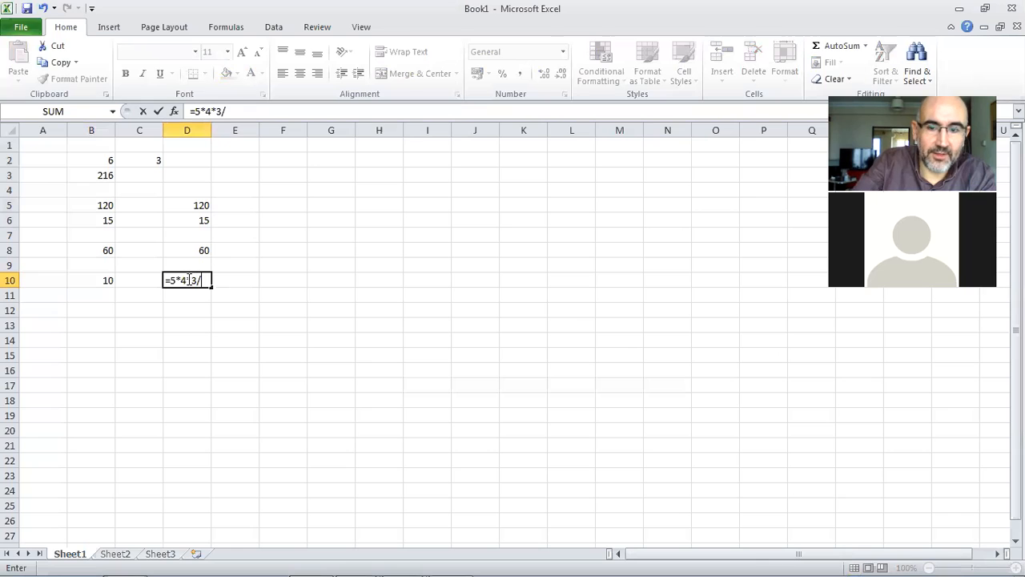
pyautogui.write('(')
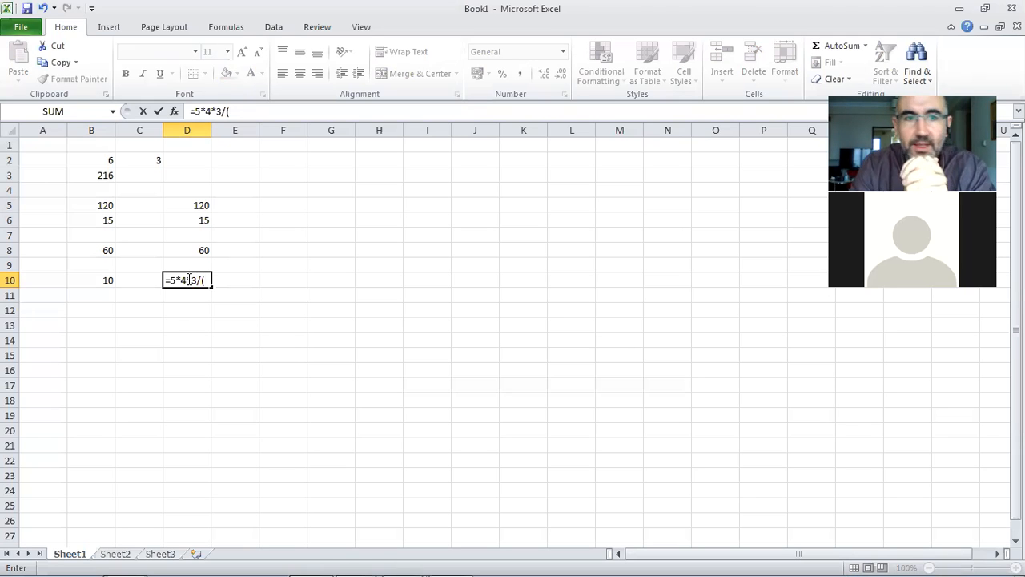
pyautogui.write('3*2*1)')
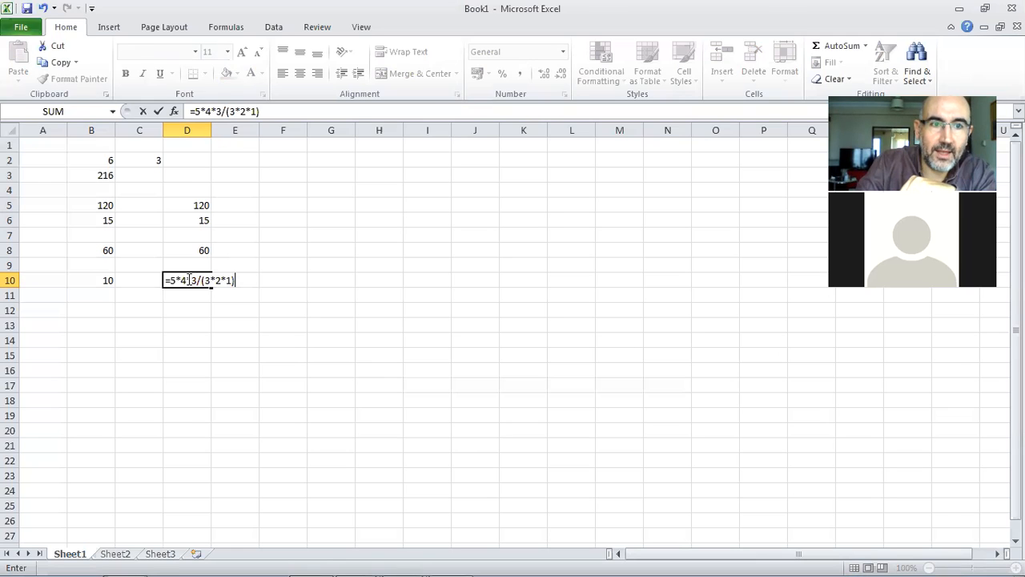
pyautogui.press('Return')
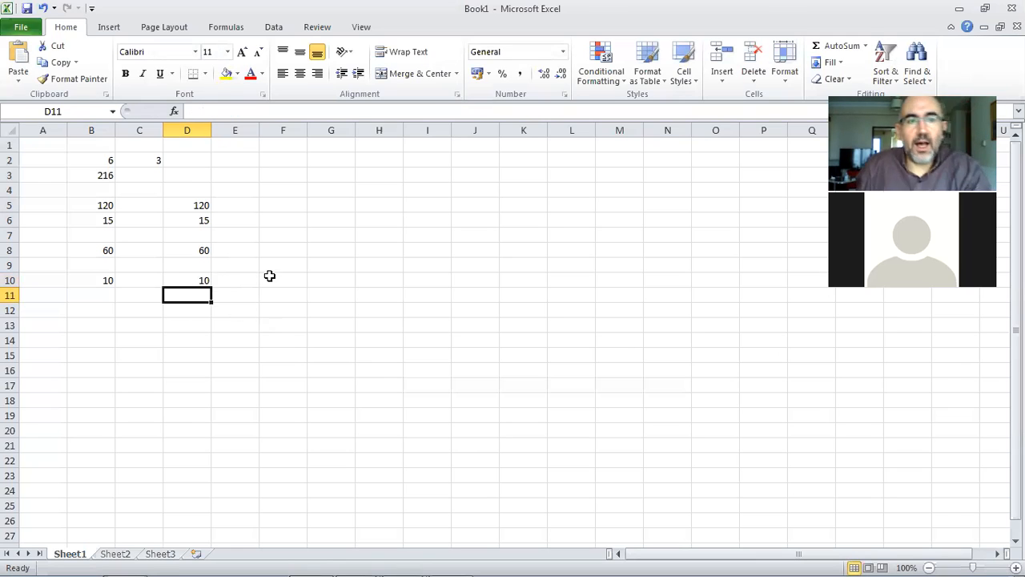
# Compare the manual combination formula in D10 with COMBIN in B10, and review the formulas in B8, B5 and B3.
pyautogui.click(197, 279)
pyautogui.click(96, 280)
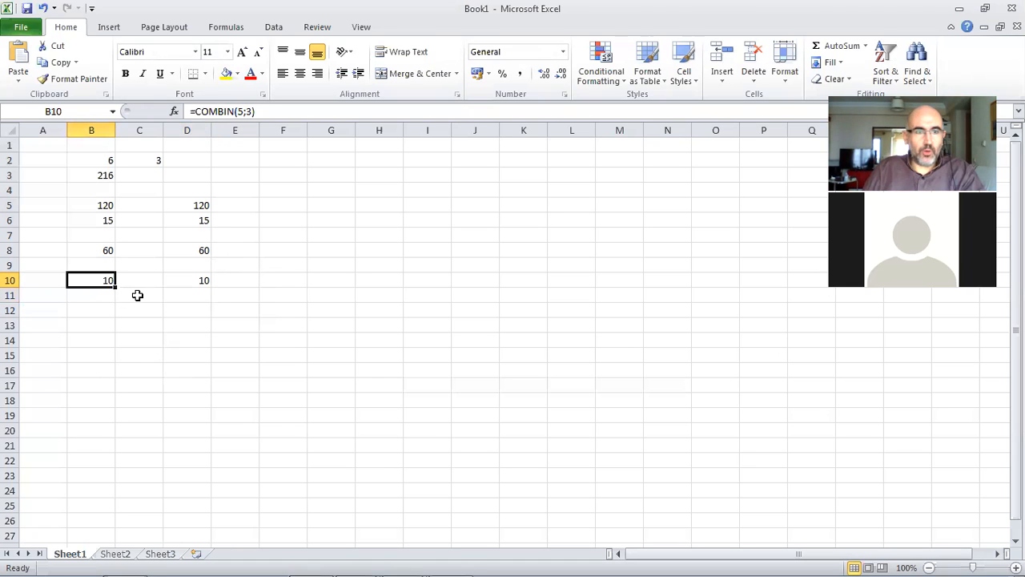
pyautogui.click(96, 247)
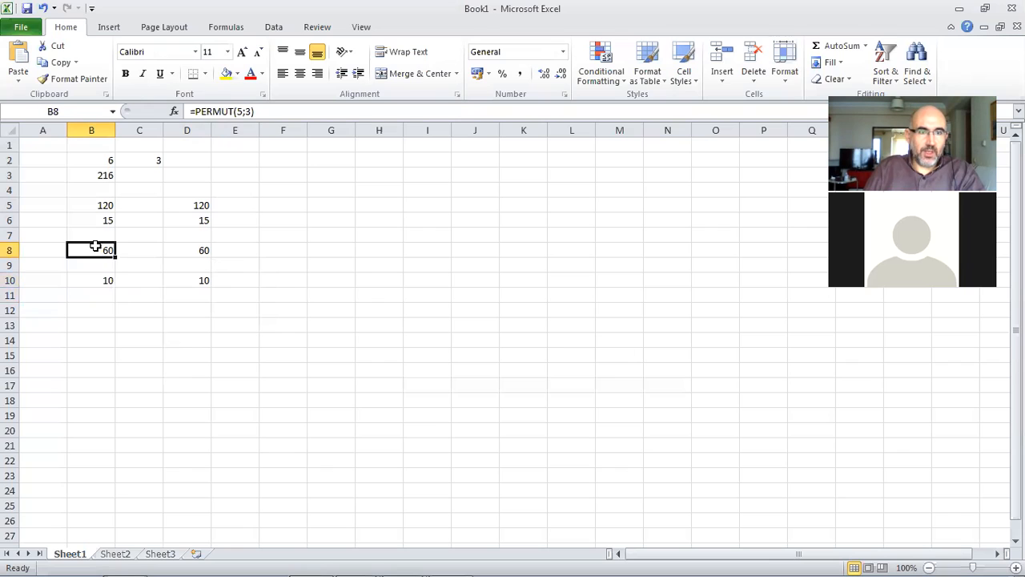
pyautogui.click(99, 208)
pyautogui.click(100, 178)
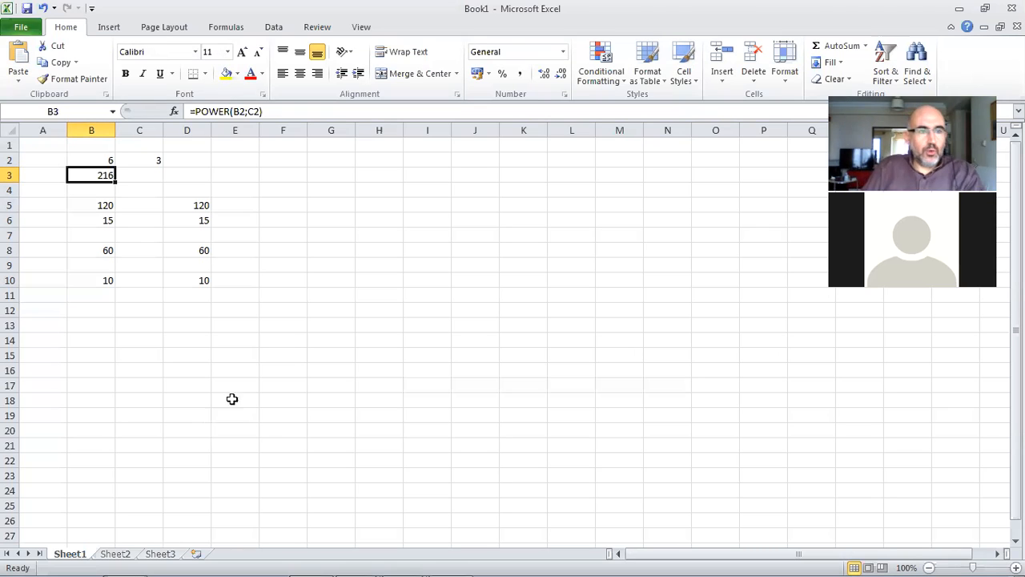
pyautogui.click(97, 278)
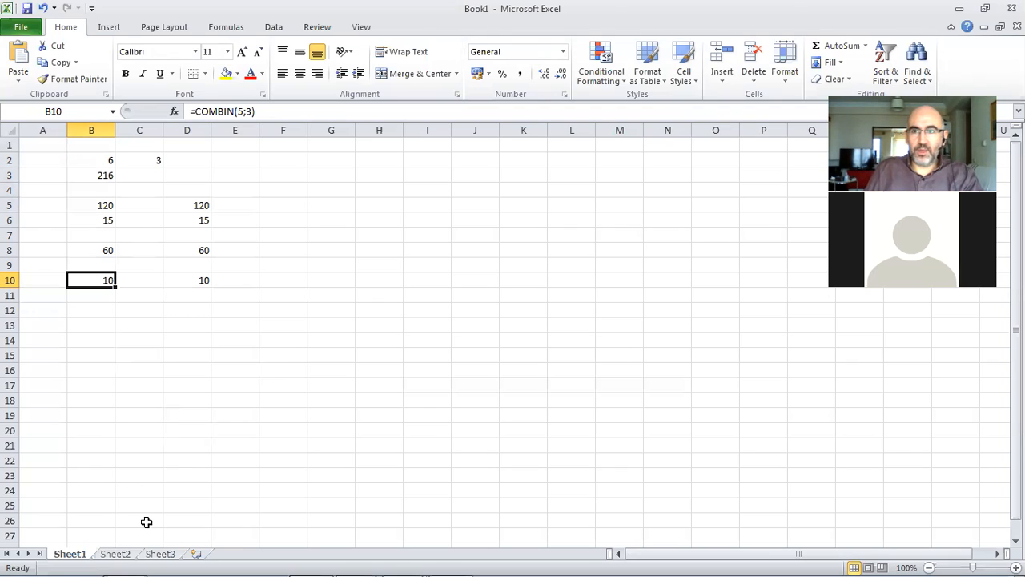
# On Sheet2, enter the value 1 in cells M1, M2 and L2.
pyautogui.click(115, 554)
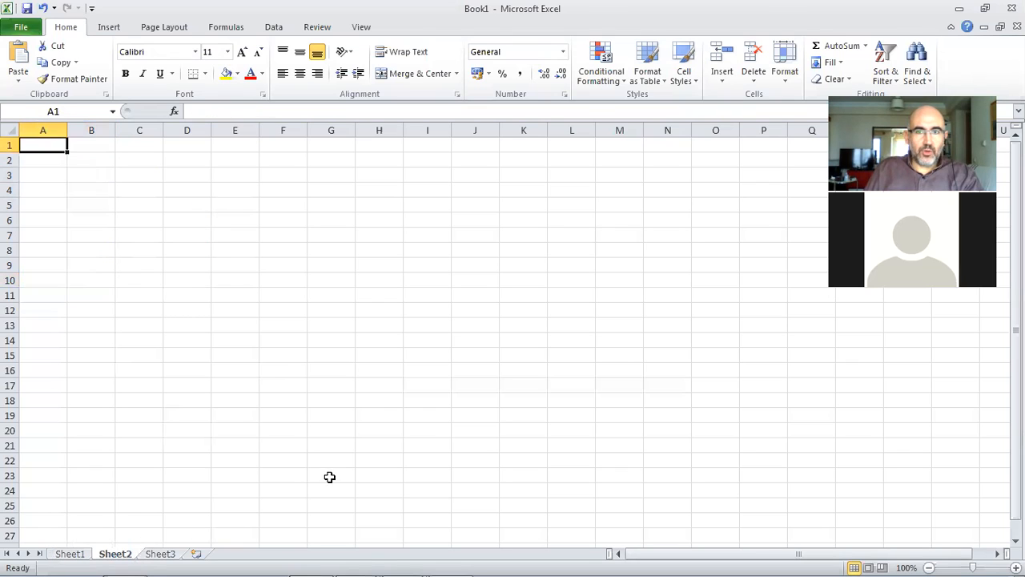
pyautogui.click(623, 144)
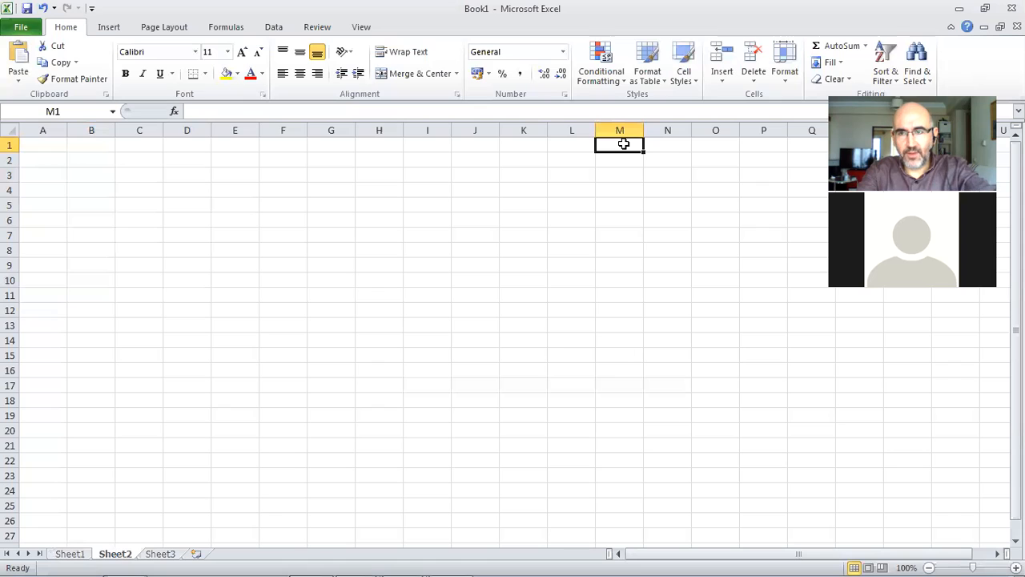
pyautogui.write('1')
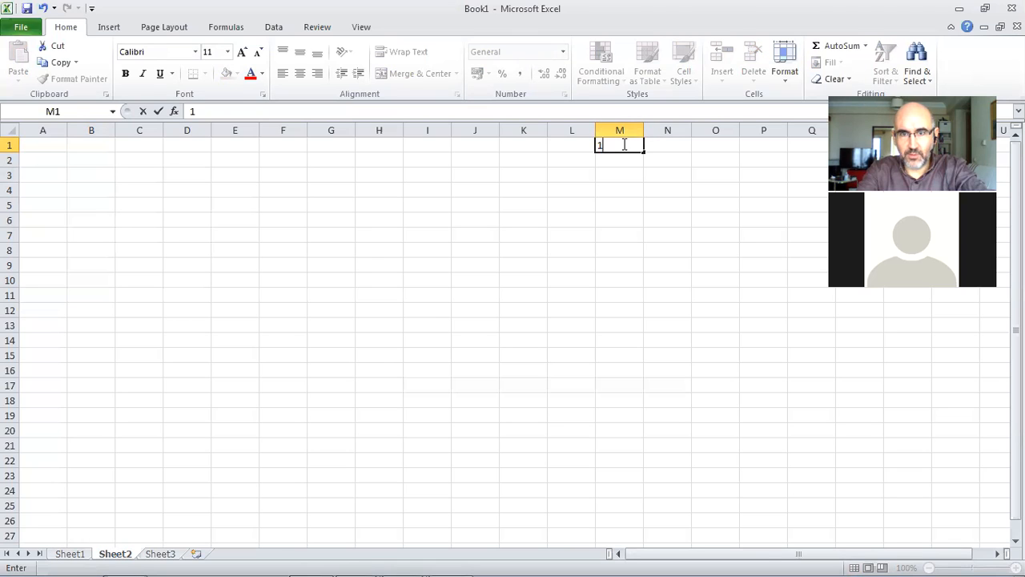
pyautogui.press('Return')
pyautogui.write('1')
pyautogui.press('Left')
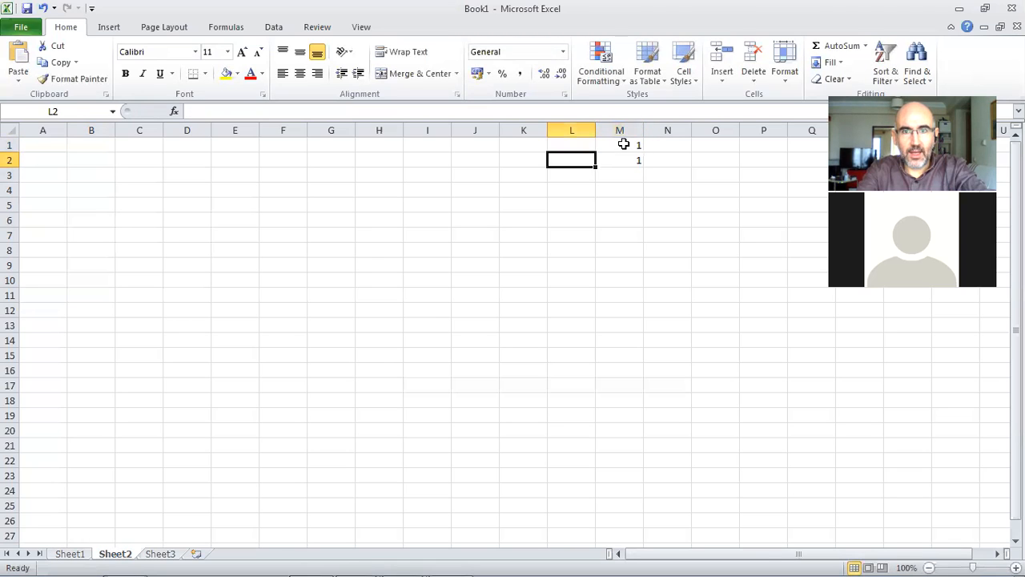
pyautogui.write('1')
pyautogui.press('Return')
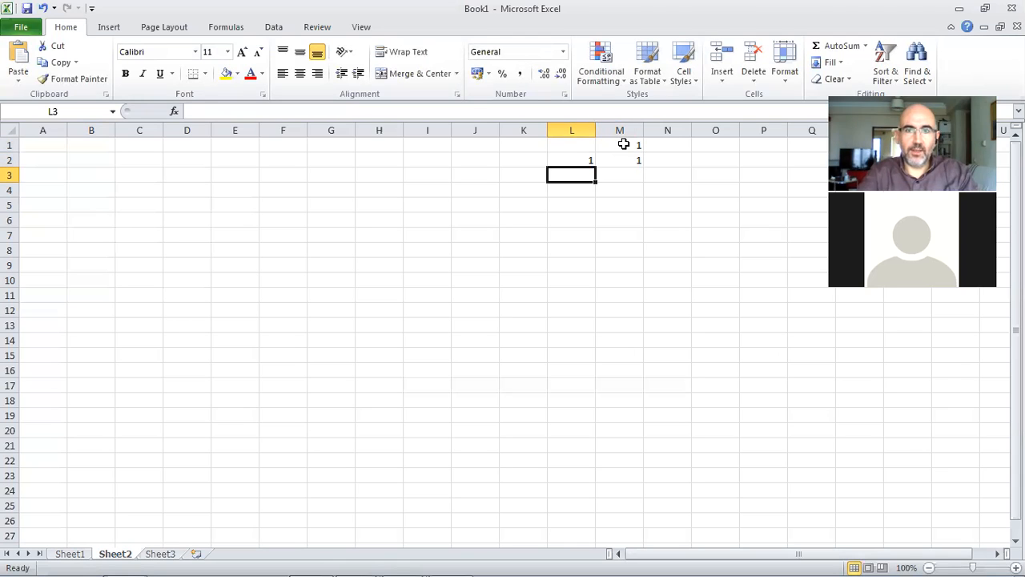
# Enter the formula =M2+N2 in cell M3 to add the two cells above it.
pyautogui.press('Up')
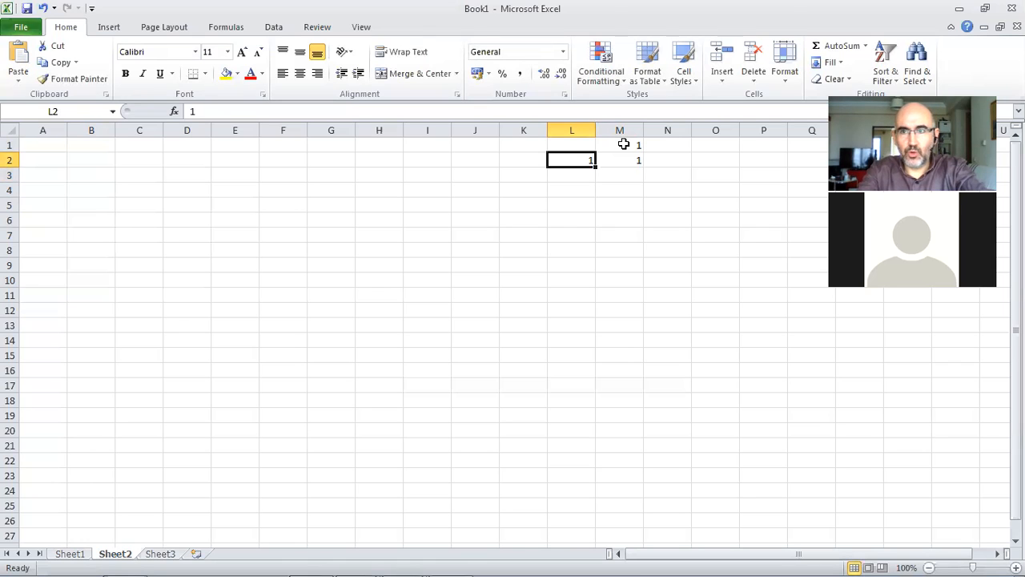
pyautogui.press('Right')
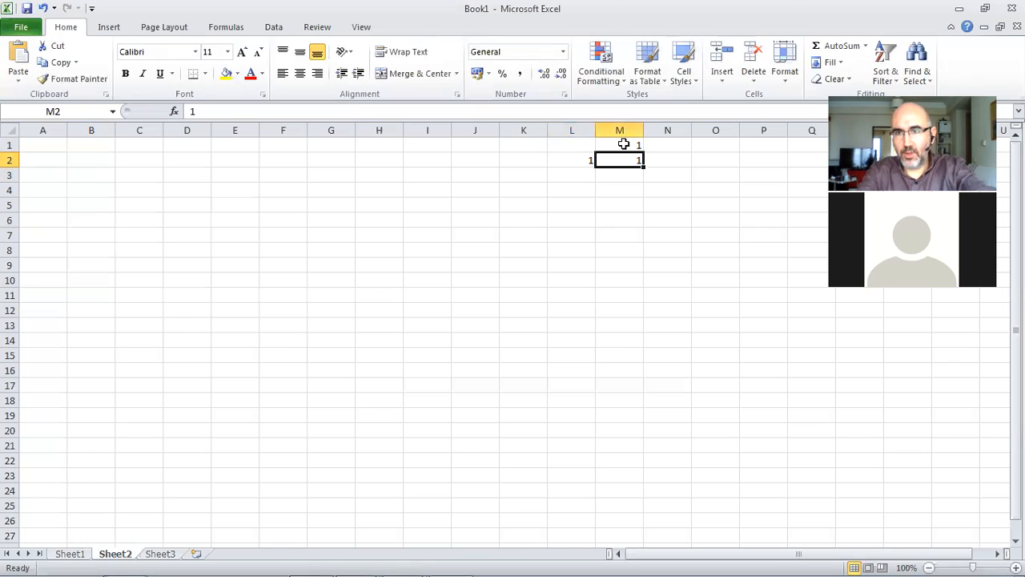
pyautogui.press('Down')
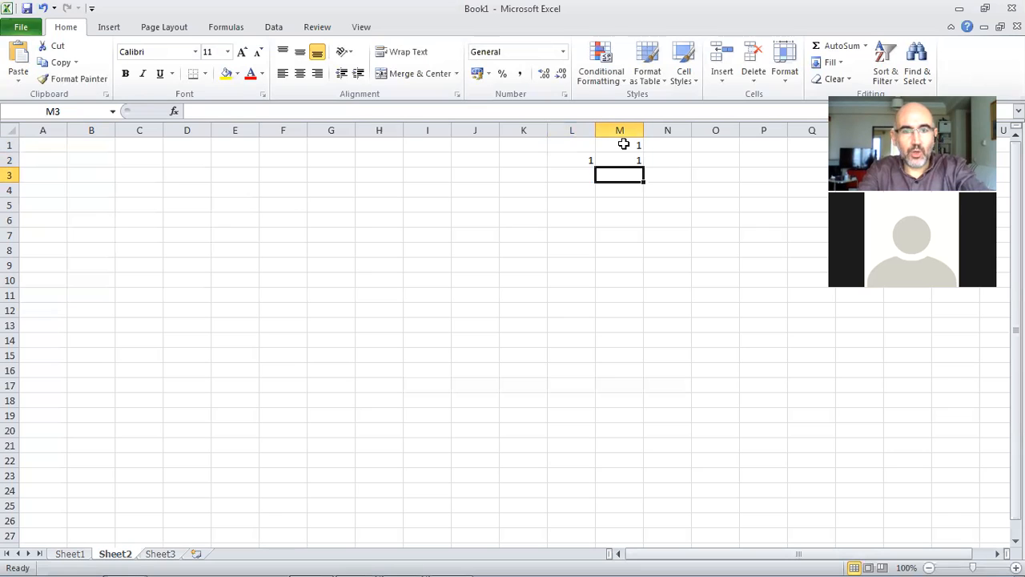
pyautogui.write('1')
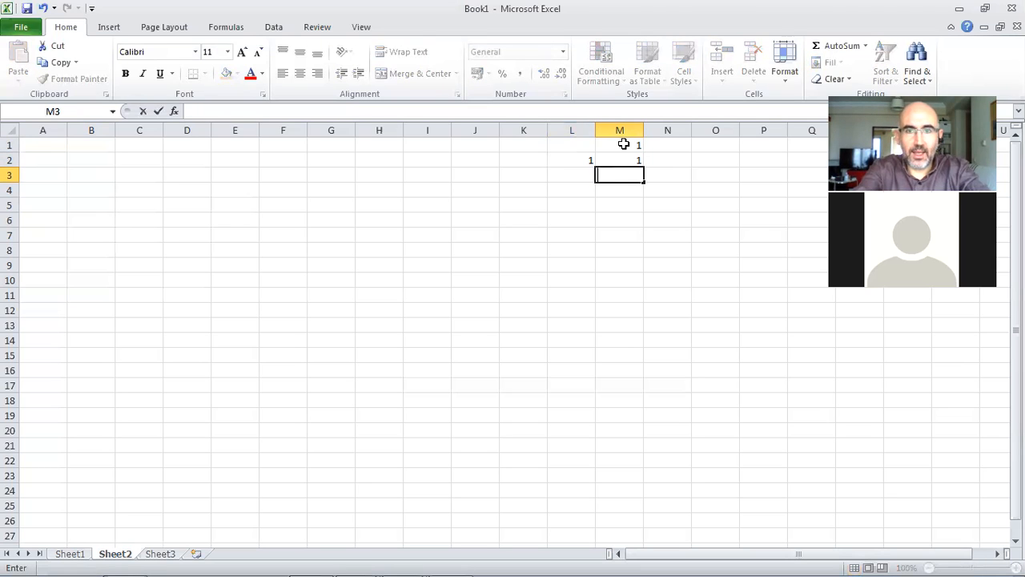
pyautogui.write('=')
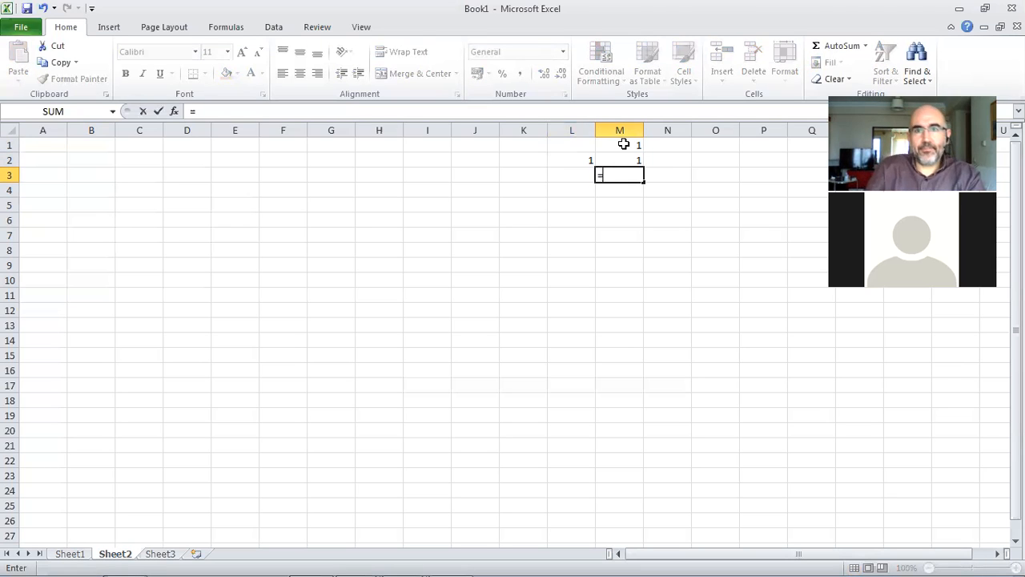
pyautogui.click(631, 158)
pyautogui.write('+')
pyautogui.click(678, 159)
pyautogui.press('Return')
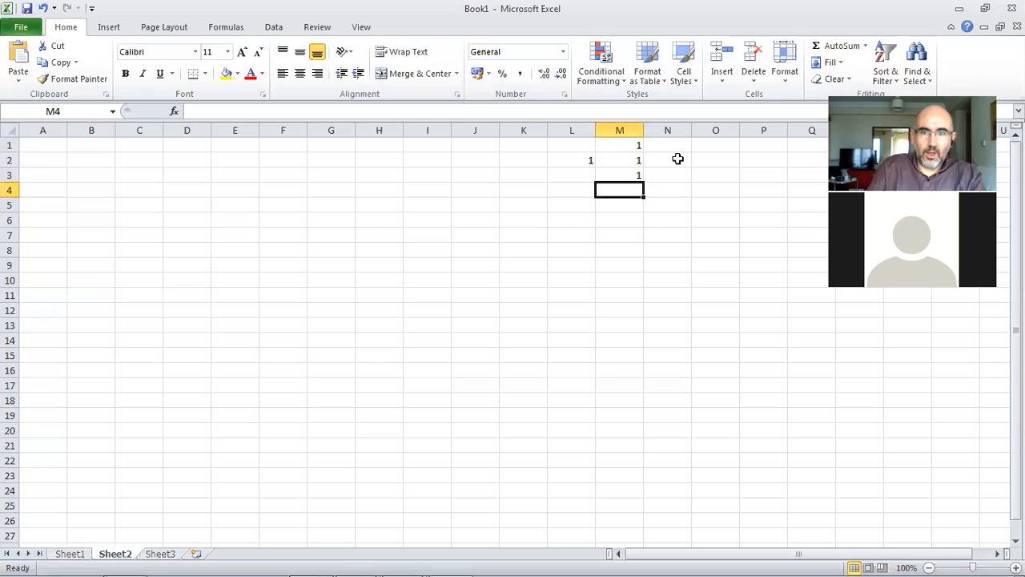
# Fill the M3 formula across to K3 and down column M to M13.
pyautogui.click(633, 172)
pyautogui.moveTo(589, 180); pyautogui.dragTo(521, 178)
pyautogui.click(627, 173)
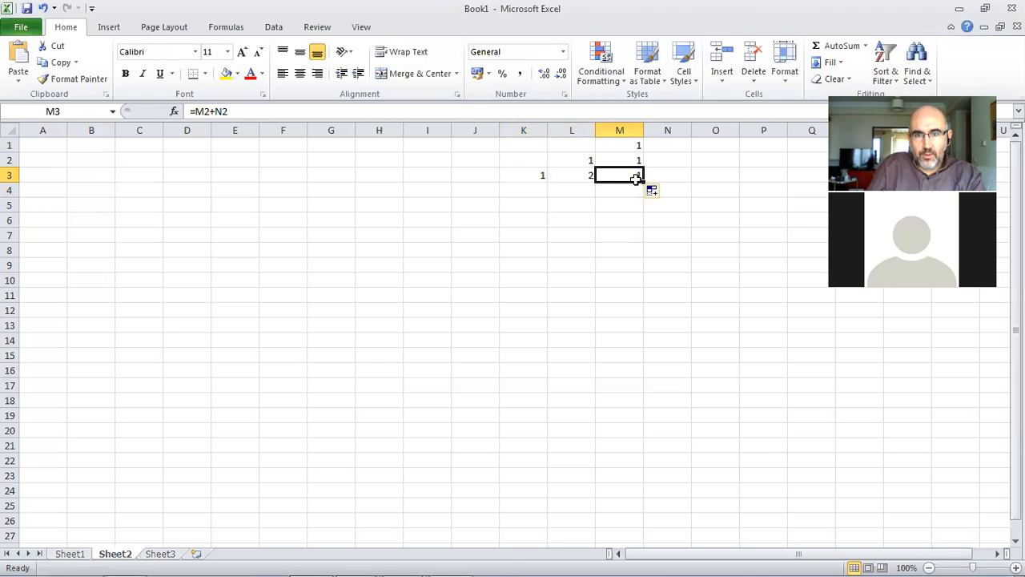
pyautogui.moveTo(642, 182); pyautogui.dragTo(658, 339)
# Extend the triangle by filling the column M formulas leftward from M4 to J4, M5 to I5 and M6 to H6.
pyautogui.click(632, 187)
pyautogui.moveTo(611, 195); pyautogui.dragTo(472, 197)
pyautogui.click(621, 205)
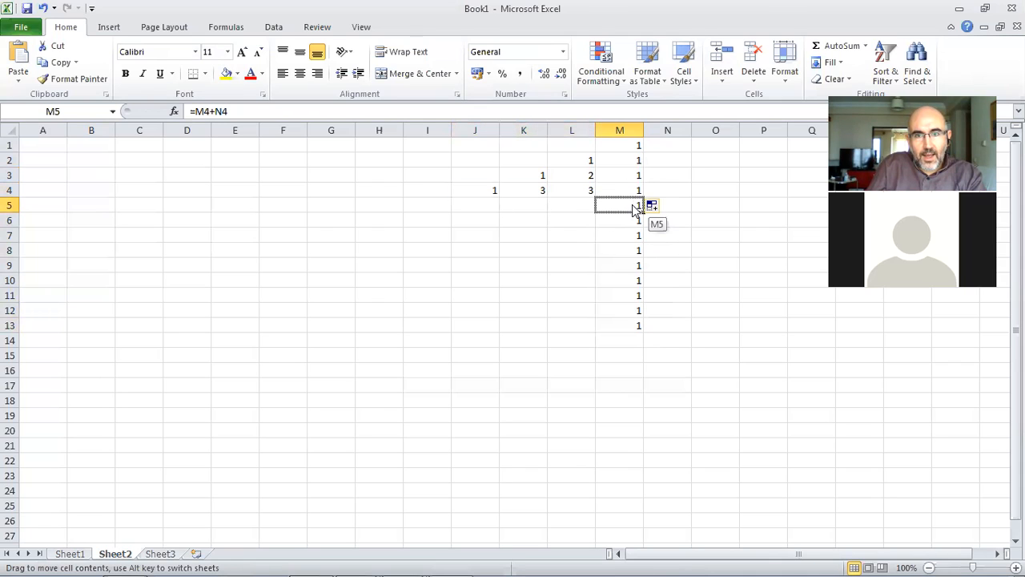
pyautogui.moveTo(641, 210); pyautogui.dragTo(424, 213)
pyautogui.click(623, 221)
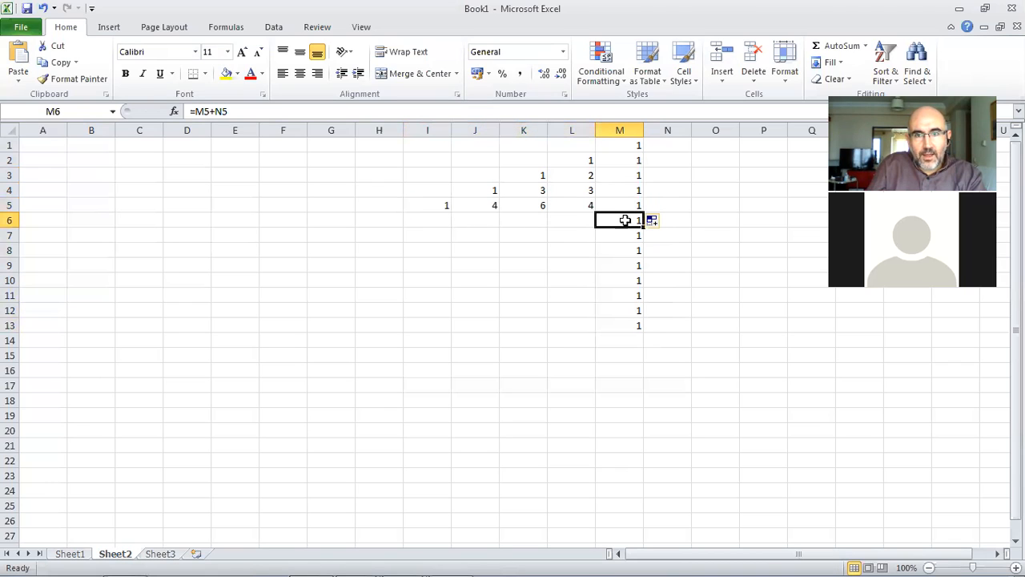
pyautogui.moveTo(642, 226); pyautogui.dragTo(378, 229)
# Fill the column M formulas leftward from M7 to G7, M8 to F8 and M9 to E9.
pyautogui.click(614, 234)
pyautogui.moveTo(636, 243); pyautogui.dragTo(334, 245)
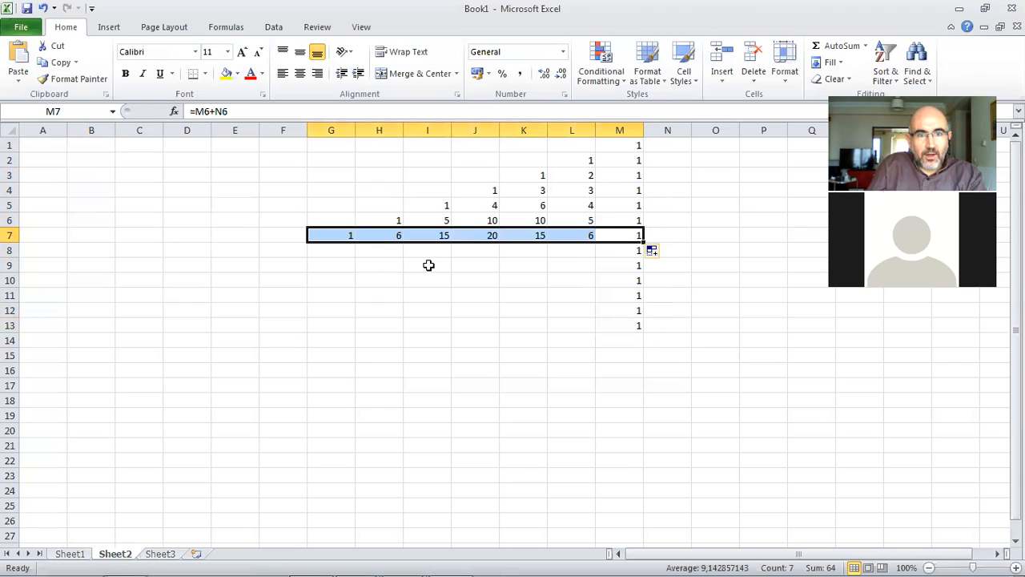
pyautogui.click(620, 249)
pyautogui.moveTo(644, 253); pyautogui.dragTo(282, 256)
pyautogui.click(619, 265)
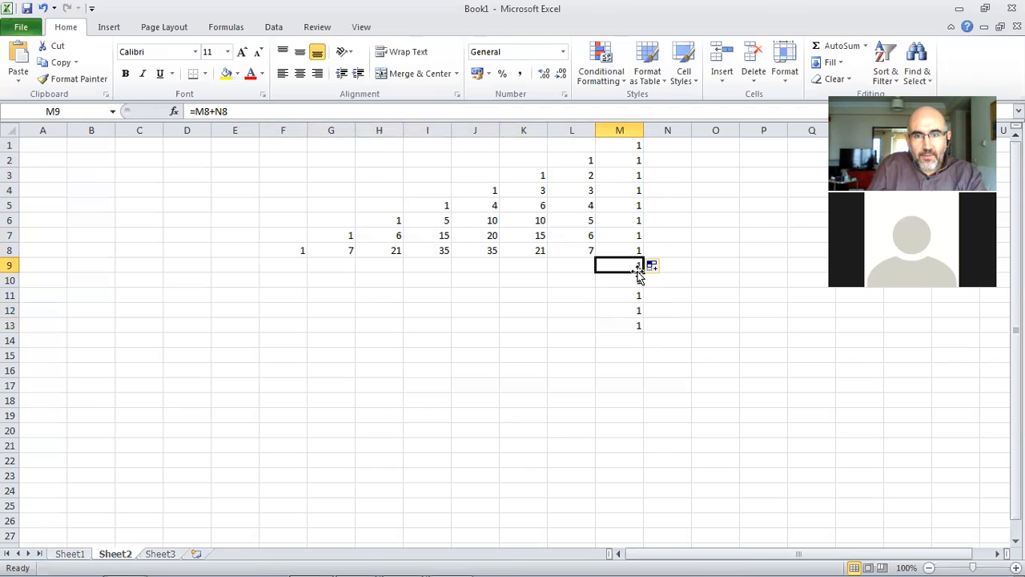
pyautogui.moveTo(644, 270); pyautogui.dragTo(235, 279)
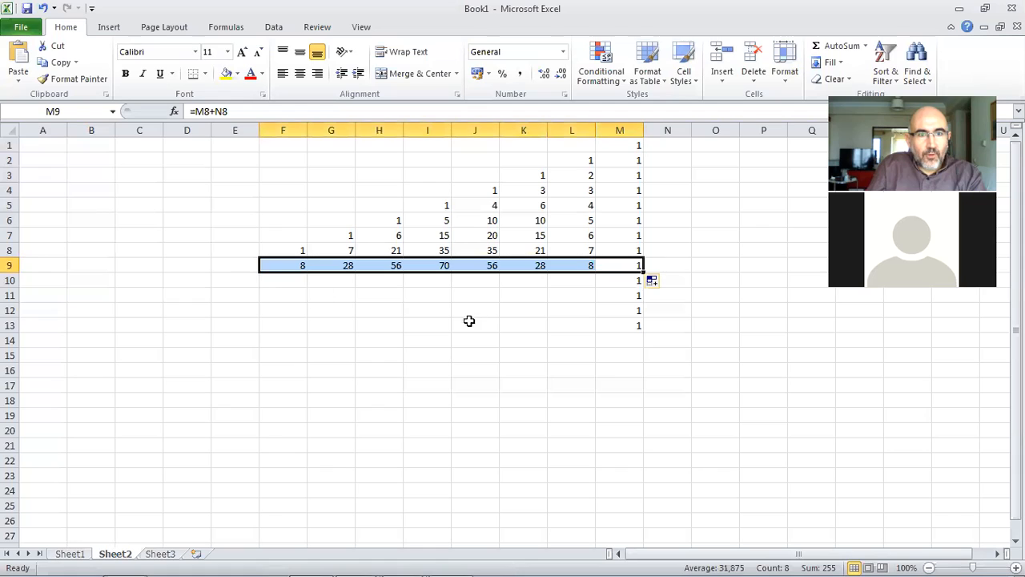
pyautogui.click(277, 269)
pyautogui.moveTo(306, 273); pyautogui.dragTo(234, 274)
# Complete the triangle by filling M10 leftward to D10, M11 to C11, M12 to B12 and M13 to A13.
pyautogui.click(633, 282)
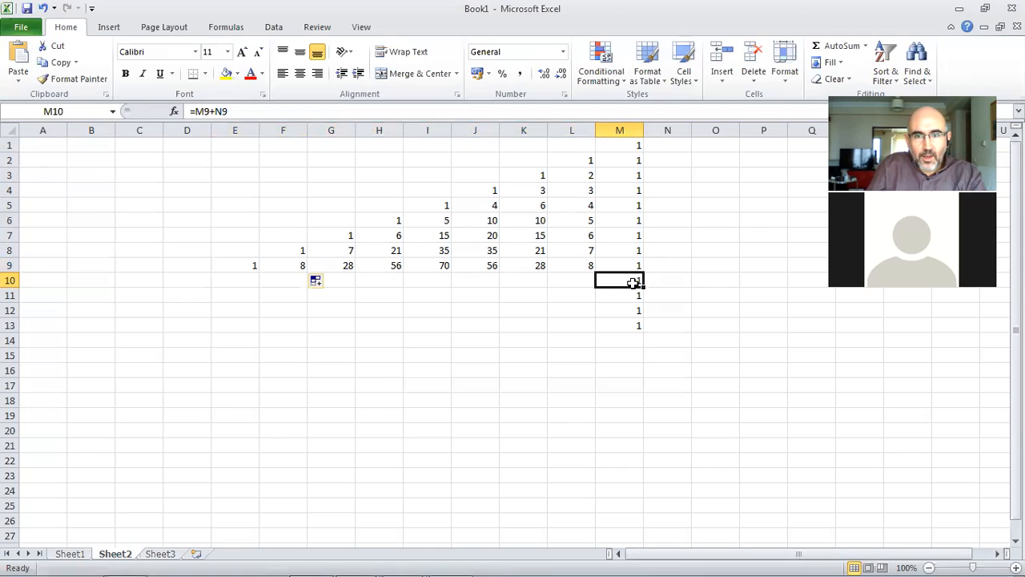
pyautogui.moveTo(643, 285); pyautogui.dragTo(181, 285)
pyautogui.click(629, 294)
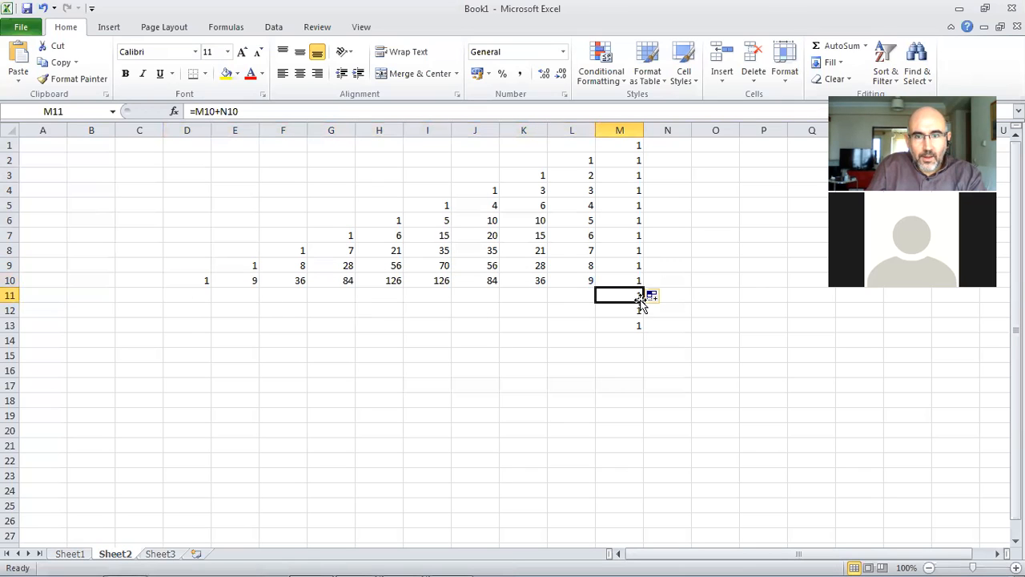
pyautogui.moveTo(640, 297); pyautogui.dragTo(131, 300)
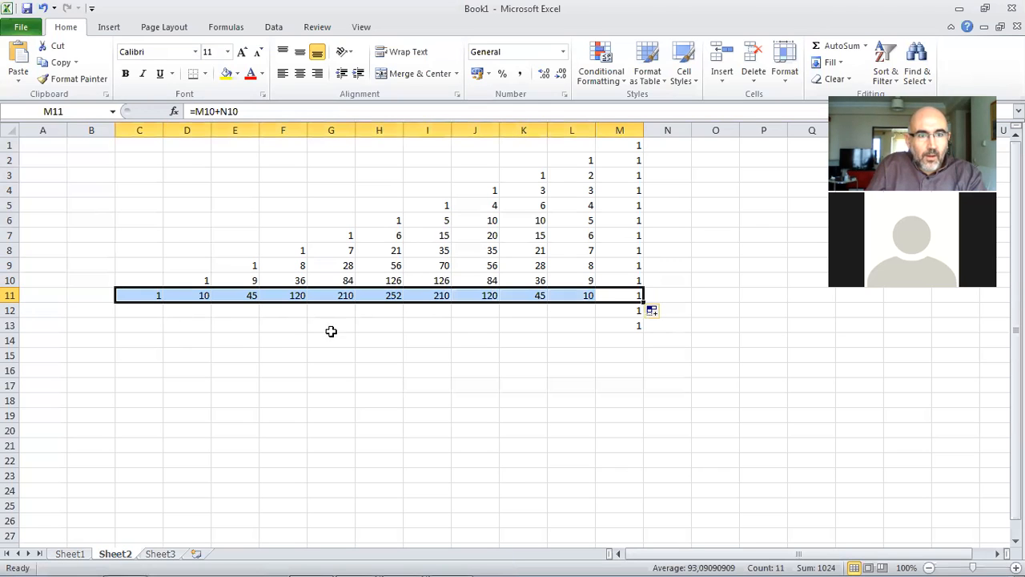
pyautogui.click(637, 311)
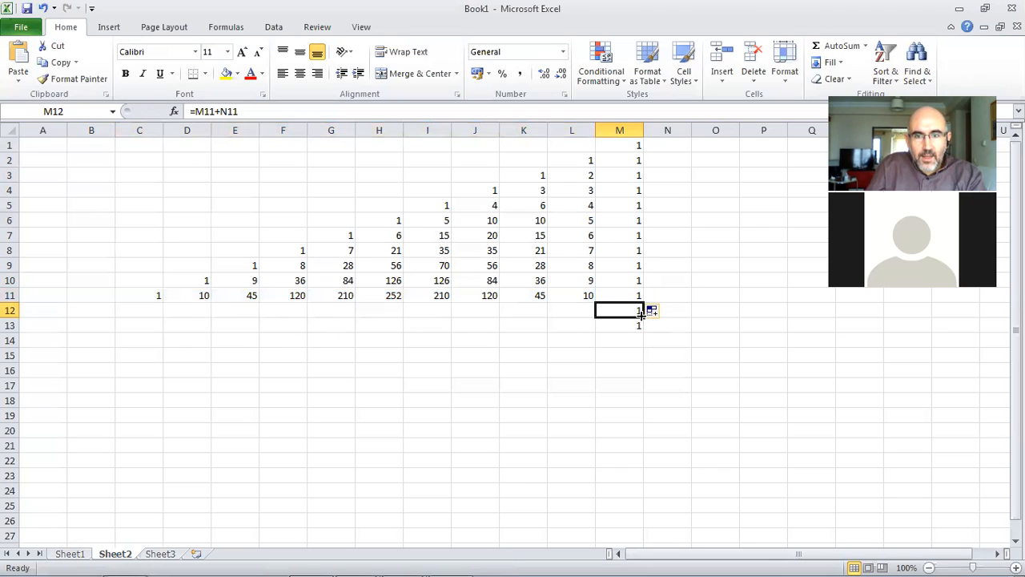
pyautogui.moveTo(628, 314); pyautogui.dragTo(87, 314)
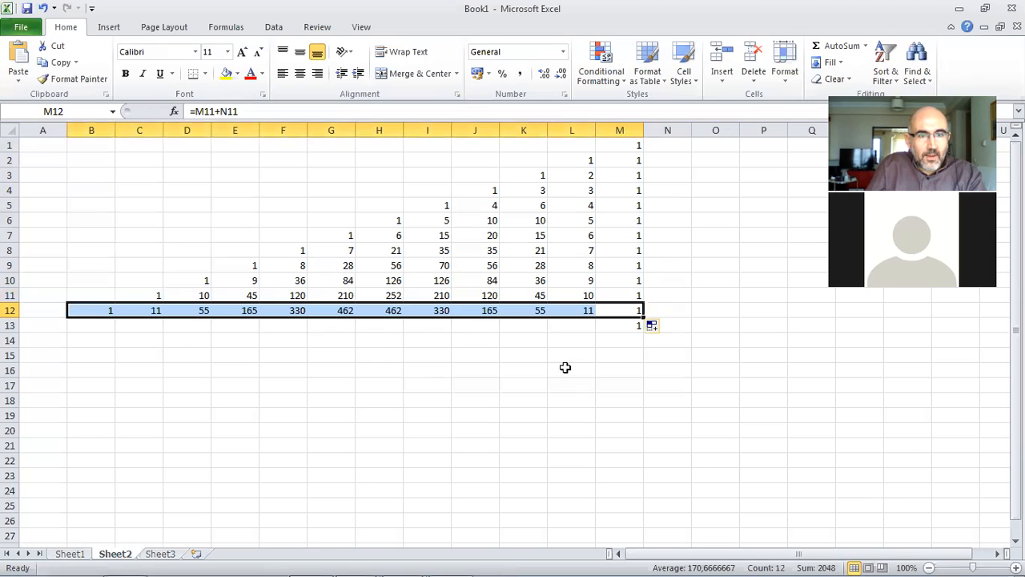
pyautogui.click(631, 326)
pyautogui.moveTo(642, 330); pyautogui.dragTo(36, 341)
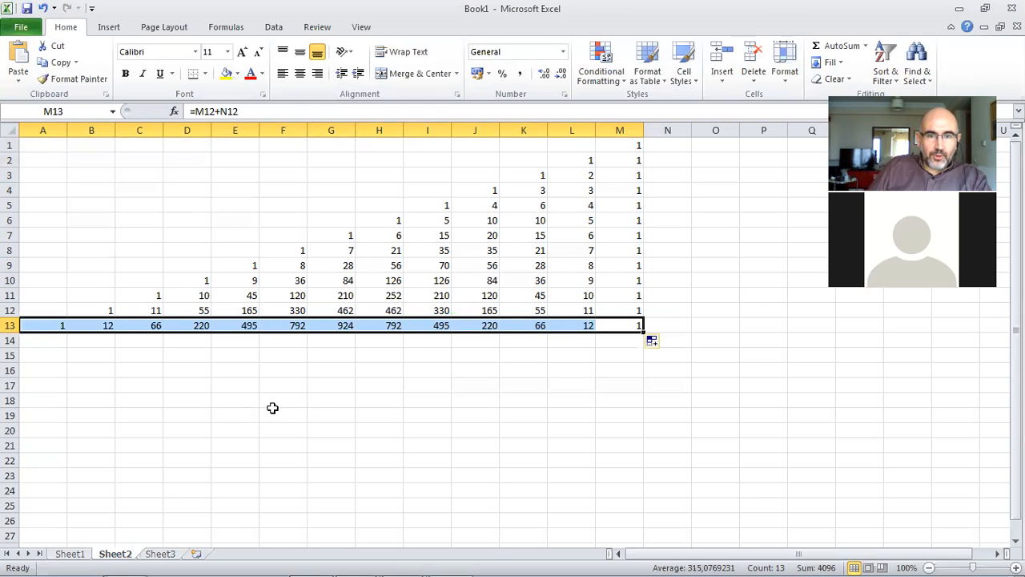
# Calculate the combinations of 1 object chosen from 12 in cell B15 with =COMBIN(12;1).
pyautogui.click(101, 325)
pyautogui.click(95, 355)
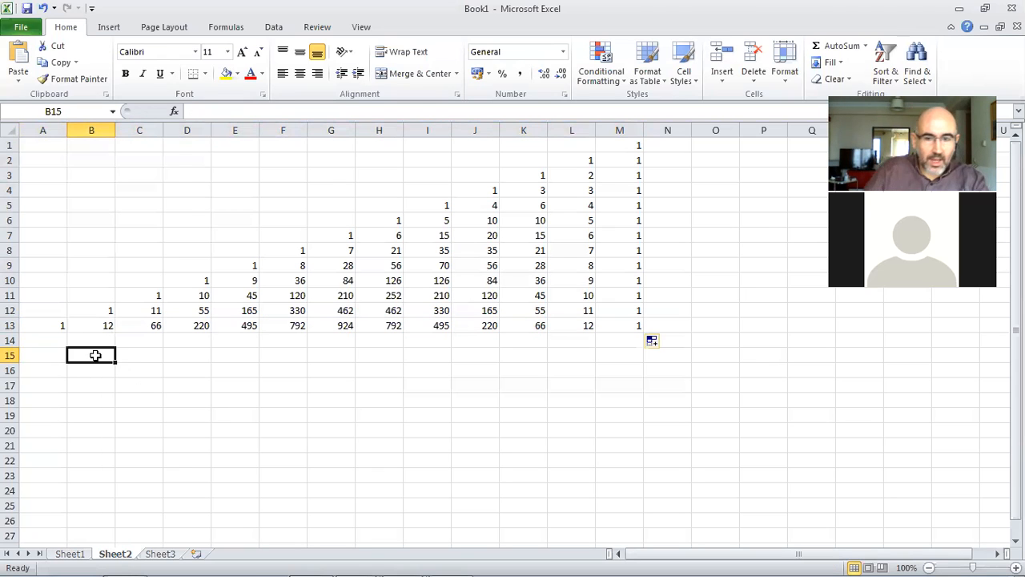
pyautogui.write('=com')
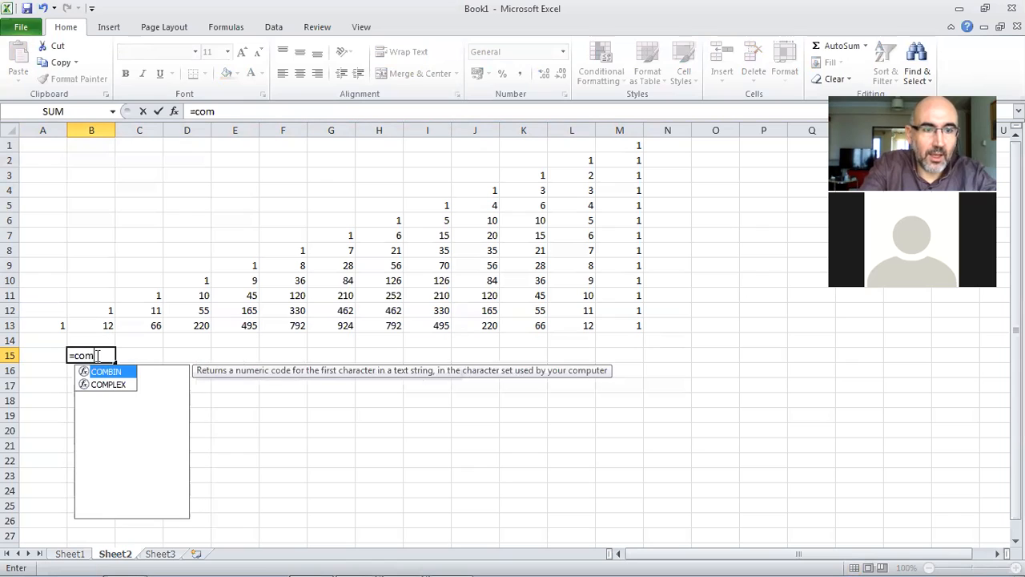
pyautogui.write('bin(12;1')
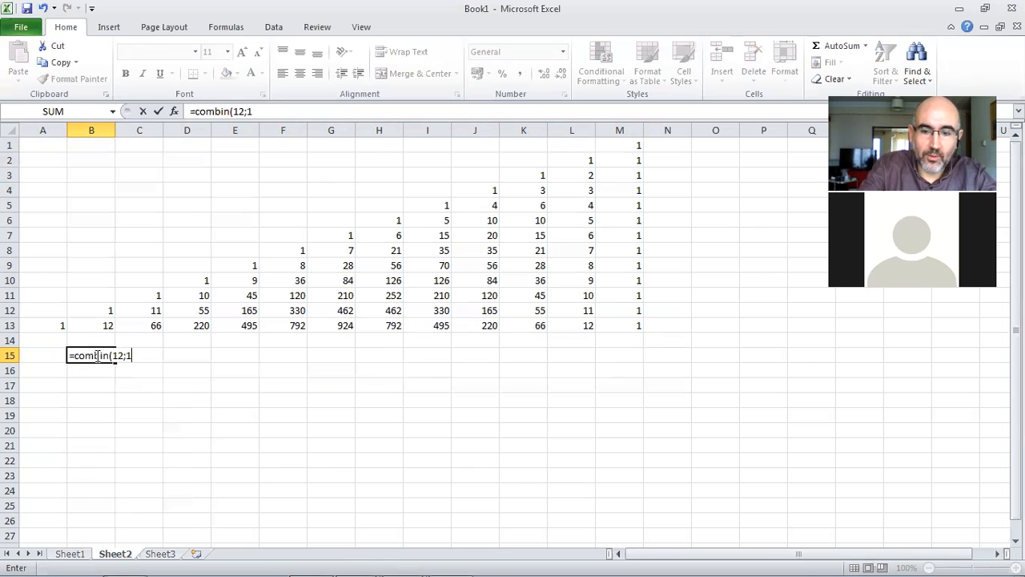
pyautogui.press('Return')
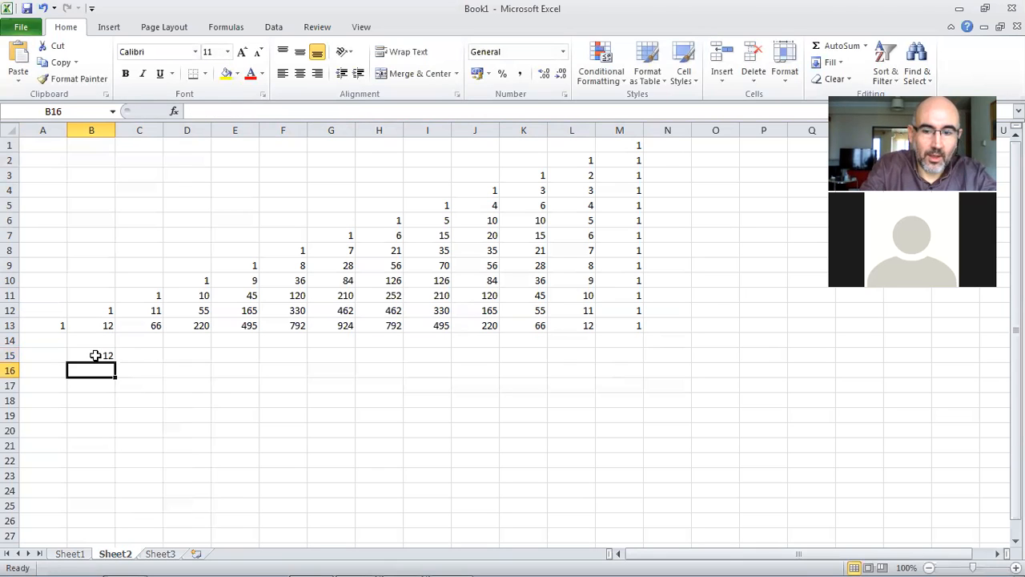
# Calculate the combinations of 2 objects chosen from 12 in cell C15 with =COMBIN(12;2).
pyautogui.press('Up')
pyautogui.press('Right')
pyautogui.write('=comn')
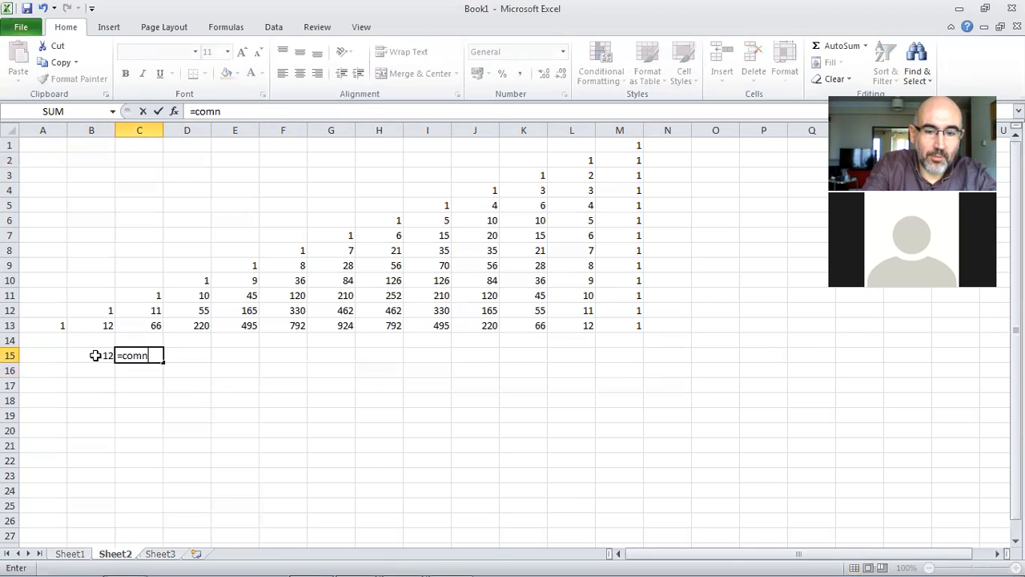
pyautogui.press('BackSpace')
pyautogui.write('bin')
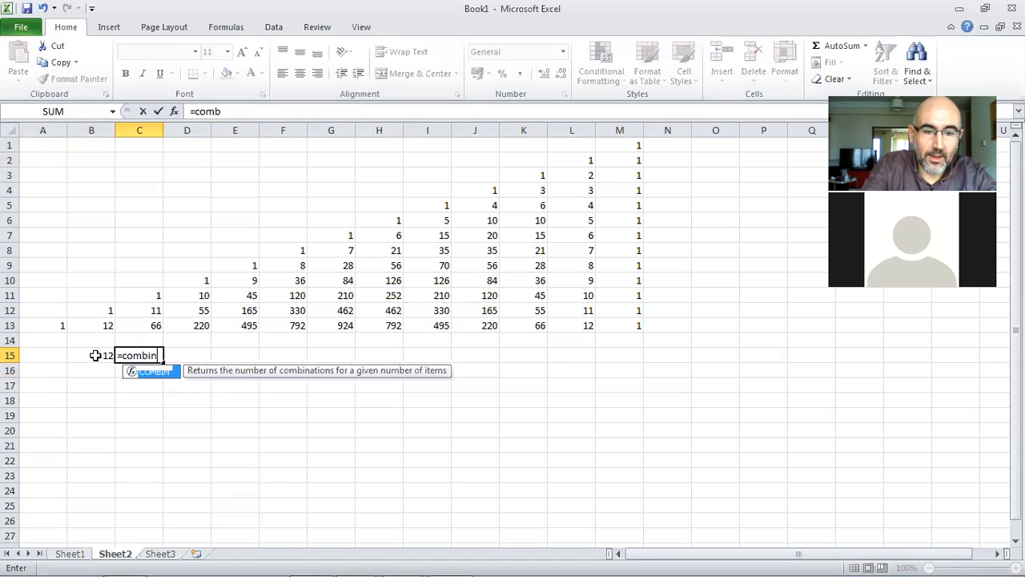
pyautogui.write('(12')
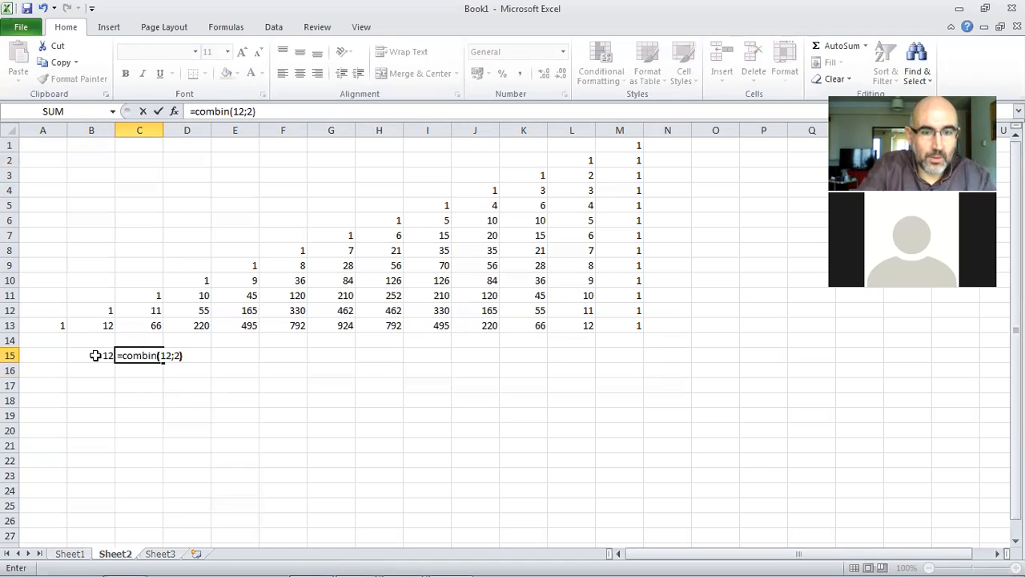
pyautogui.write(';2)')
pyautogui.press('Return')
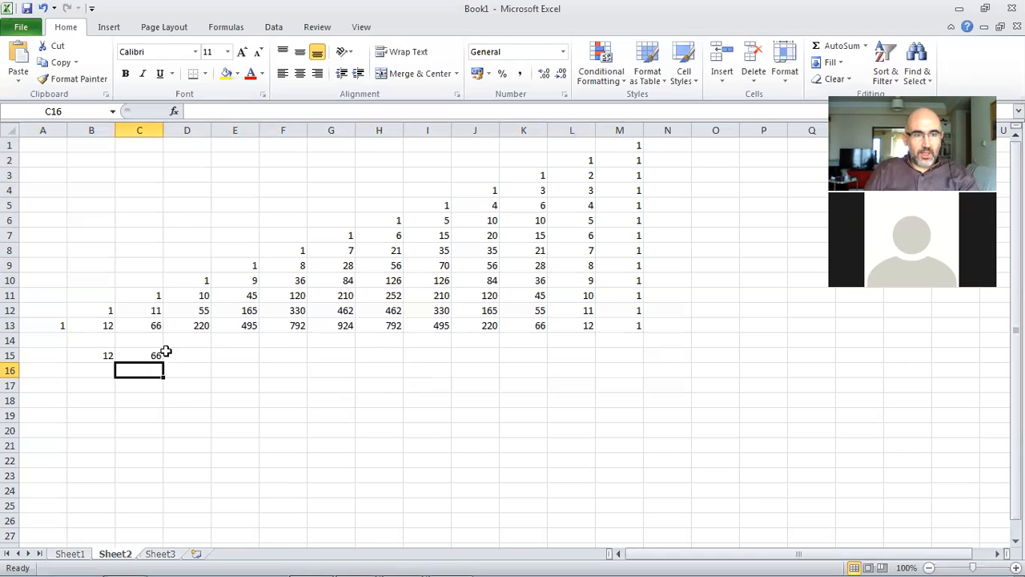
# Compare the symmetric entries of the triangle's row 13: B13 with L13, and C13 with K13.
pyautogui.click(97, 327)
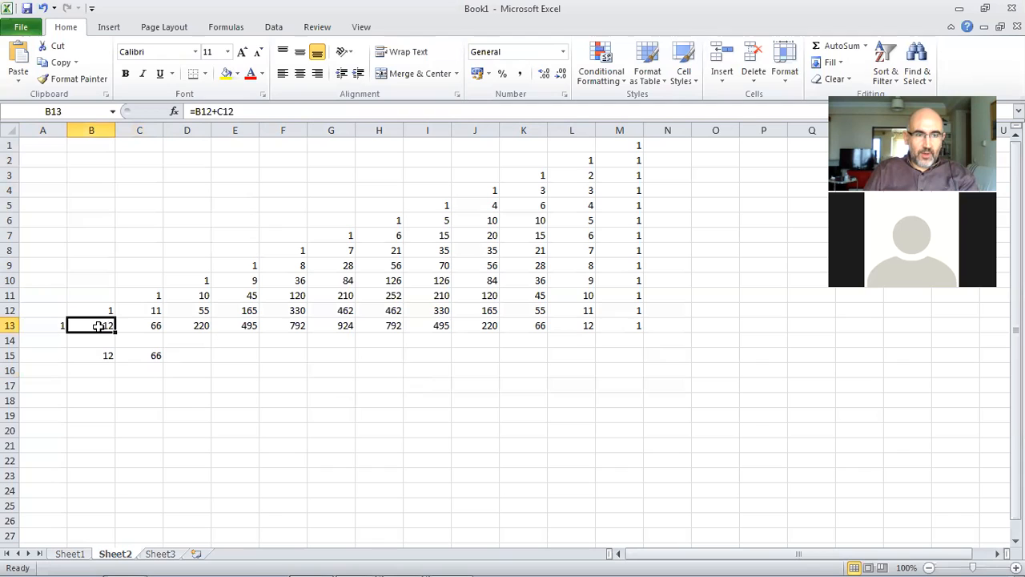
pyautogui.click(577, 326)
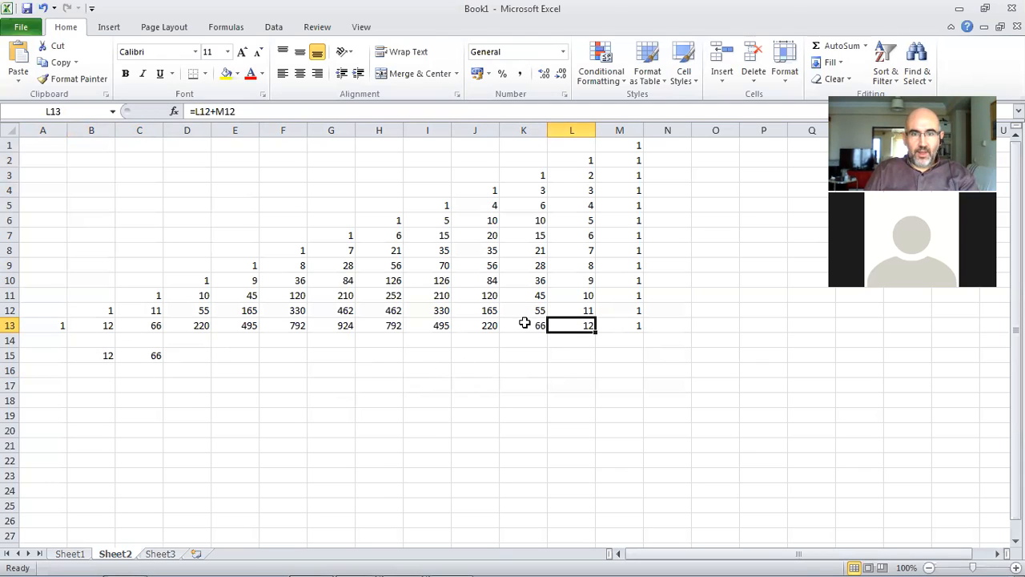
pyautogui.click(151, 326)
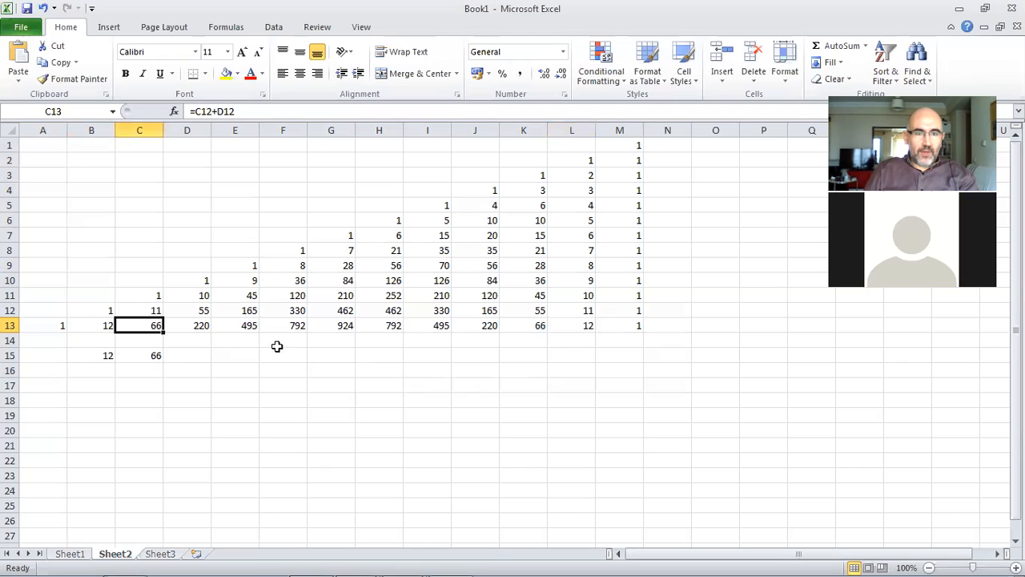
pyautogui.click(527, 326)
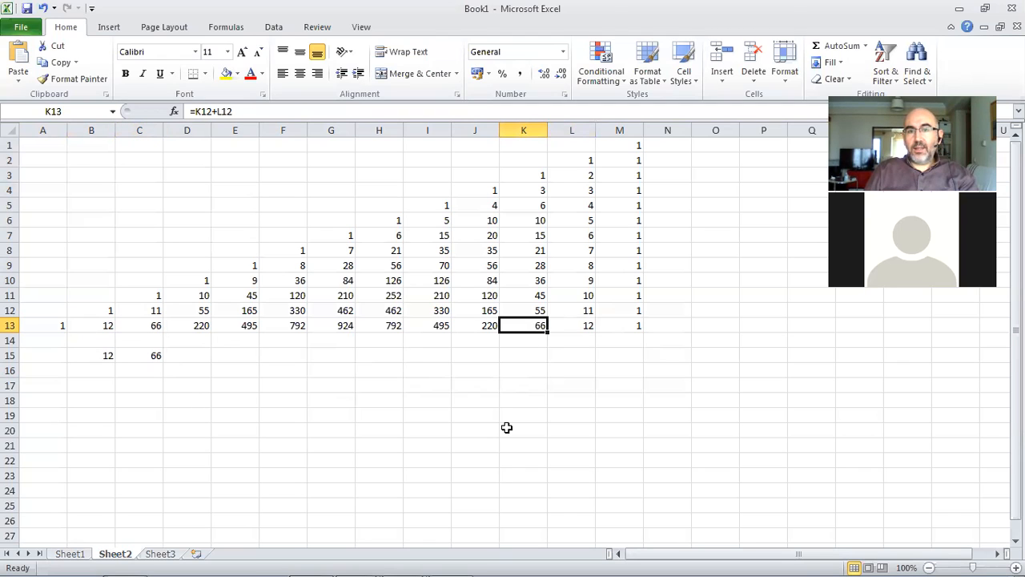
# Change the number chosen in the C15 formula to 10, making it =COMBIN(12;10).
pyautogui.click(147, 358)
pyautogui.click(257, 111)
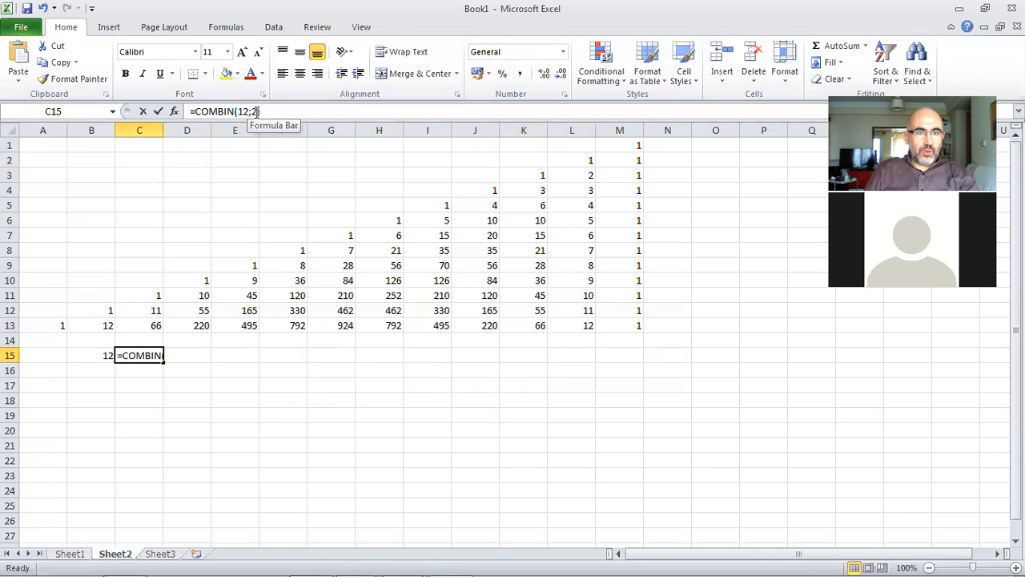
pyautogui.press('BackSpace')
pyautogui.write('10')
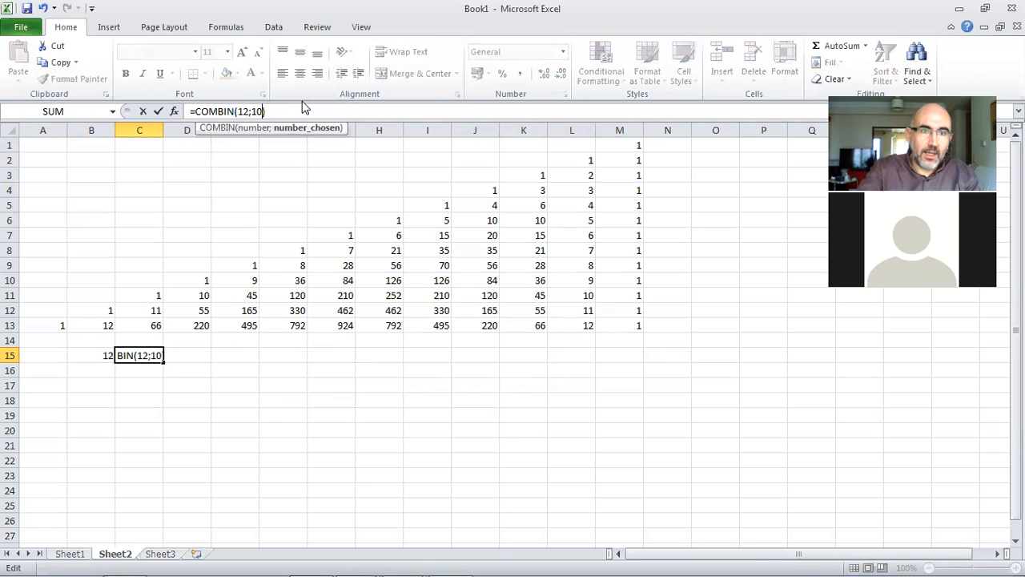
pyautogui.press('Return')
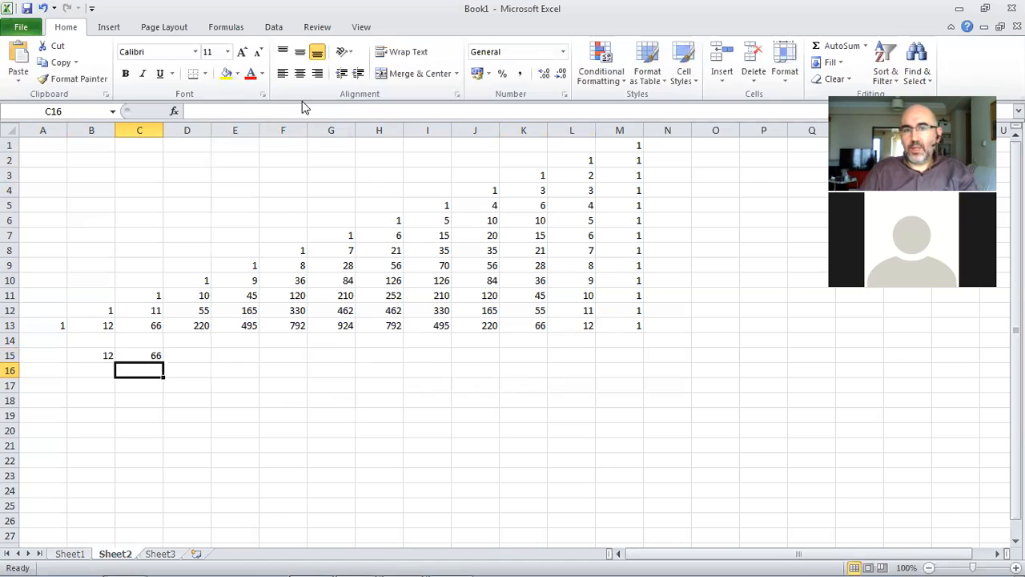